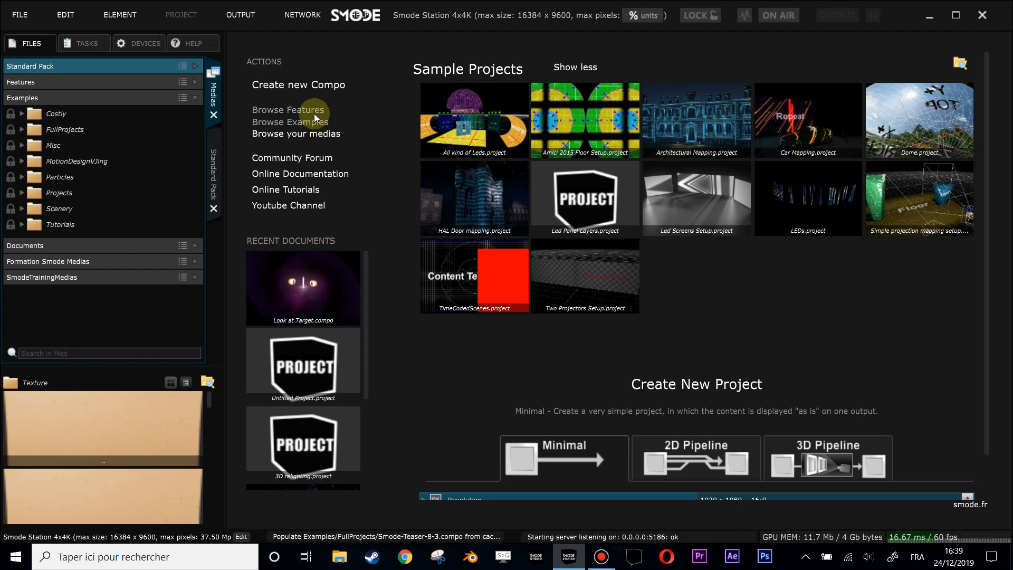
# Browse the feature samples and open Look at Target.compo from the 3D section.
pyautogui.click(291, 108)
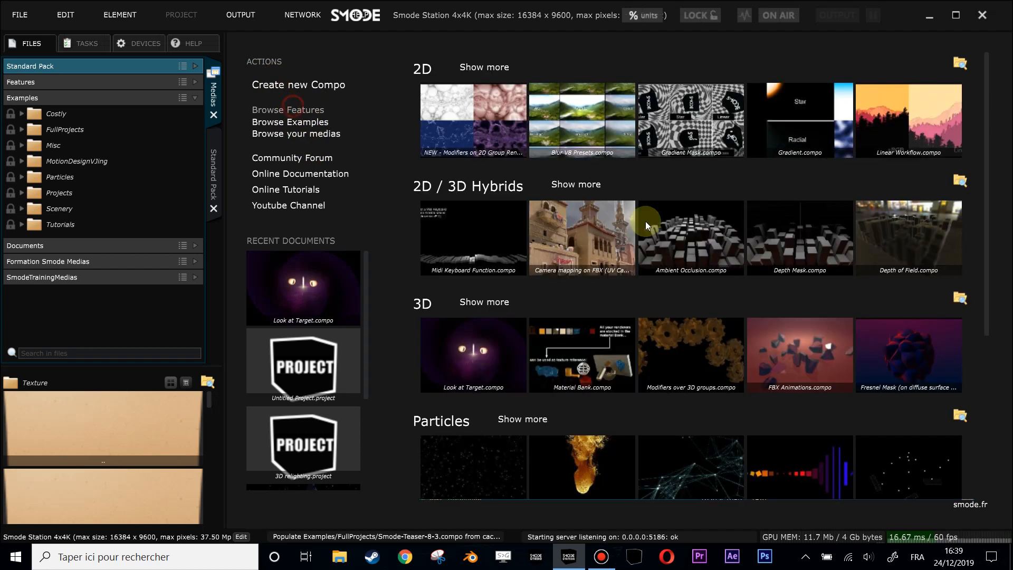
pyautogui.click(482, 357)
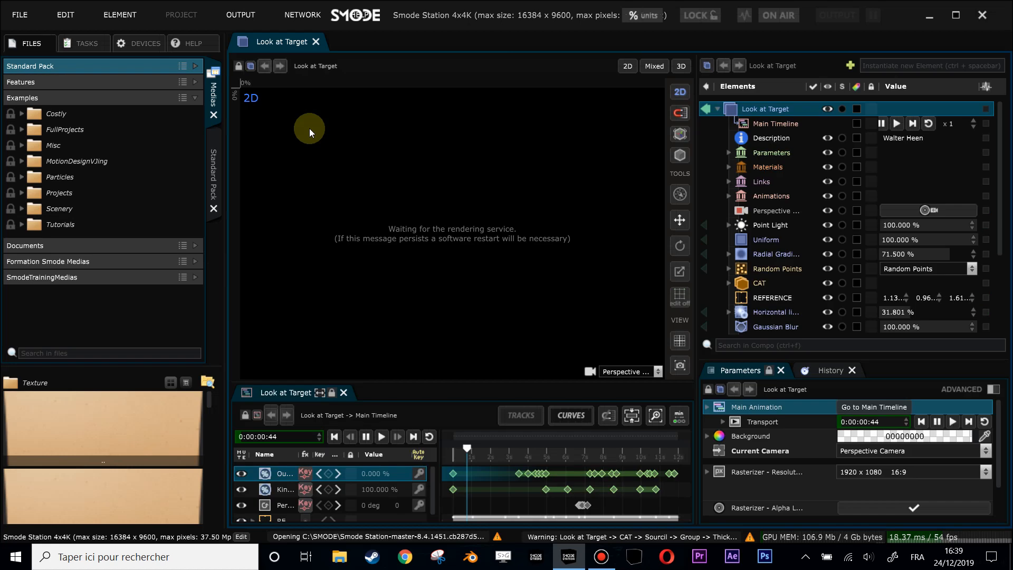
# Examine the export commands available for the open composition and for 3 Methods for 3D text.compo in the 3D features folder.
pyautogui.rightClick(278, 44)
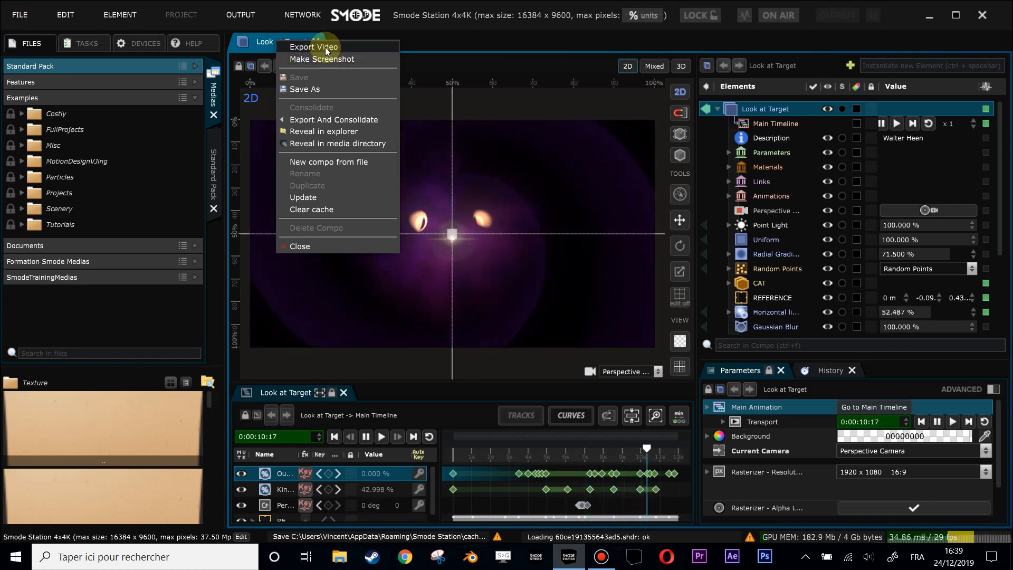
pyautogui.click(19, 15)
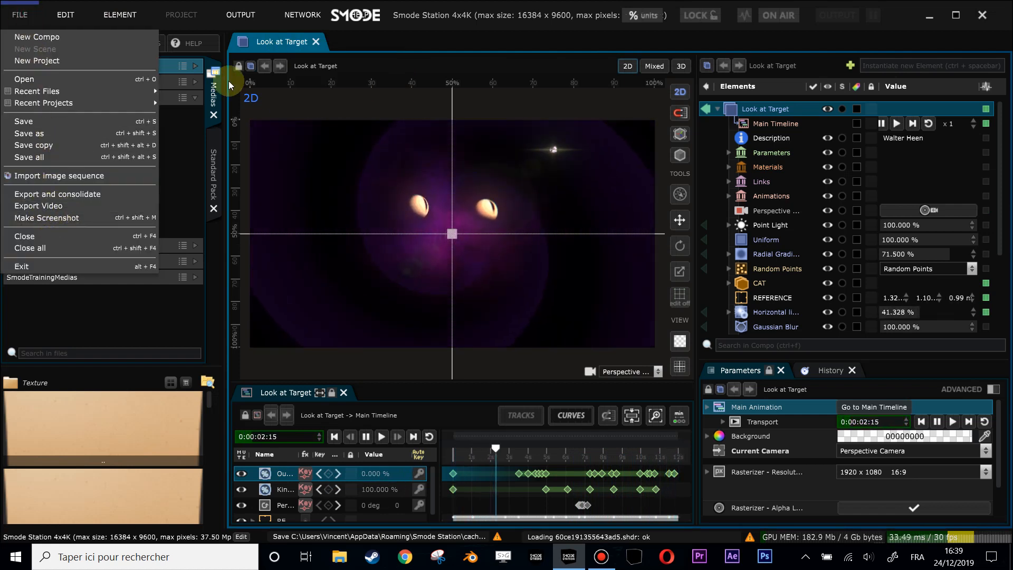
pyautogui.click(176, 82)
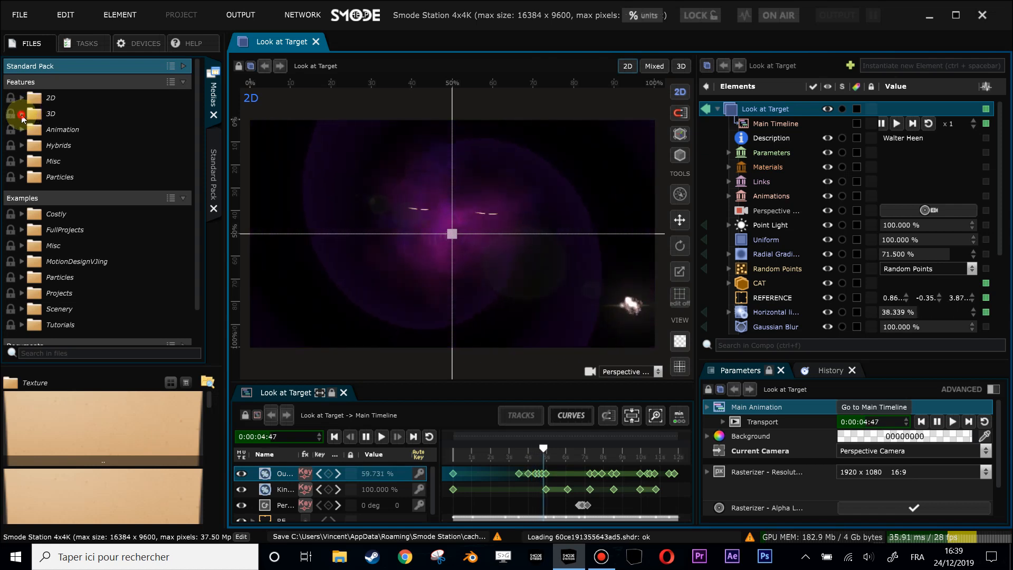
pyautogui.doubleClick(34, 113)
pyautogui.click(50, 131)
pyautogui.rightClick(50, 132)
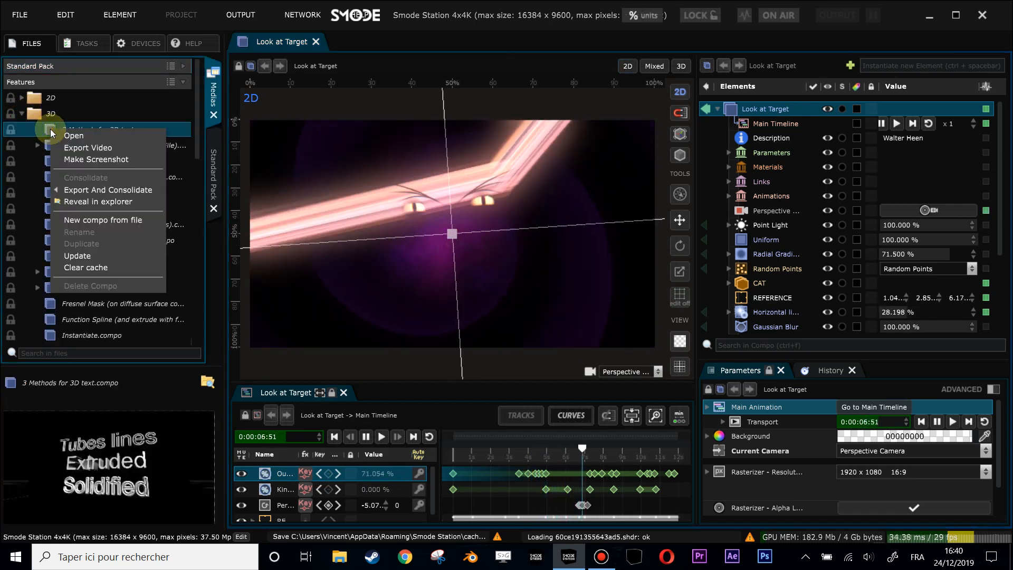
# Begin a video export of the Look at Target composition and select its Video Exporter setting.
pyautogui.click(272, 43)
pyautogui.rightClick(273, 42)
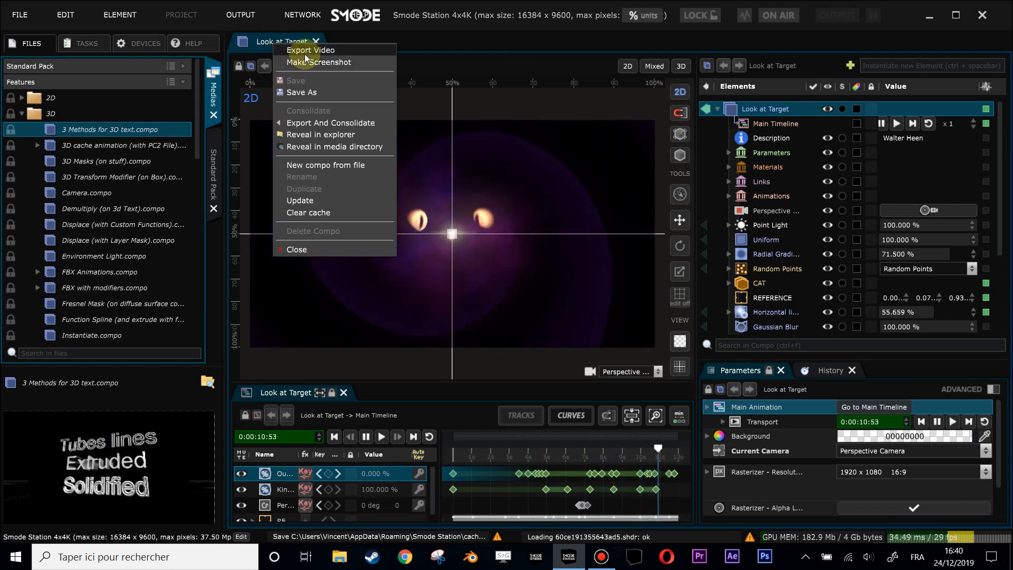
pyautogui.click(305, 50)
pyautogui.moveTo(435, 103); pyautogui.dragTo(388, 75)
pyautogui.click(337, 245)
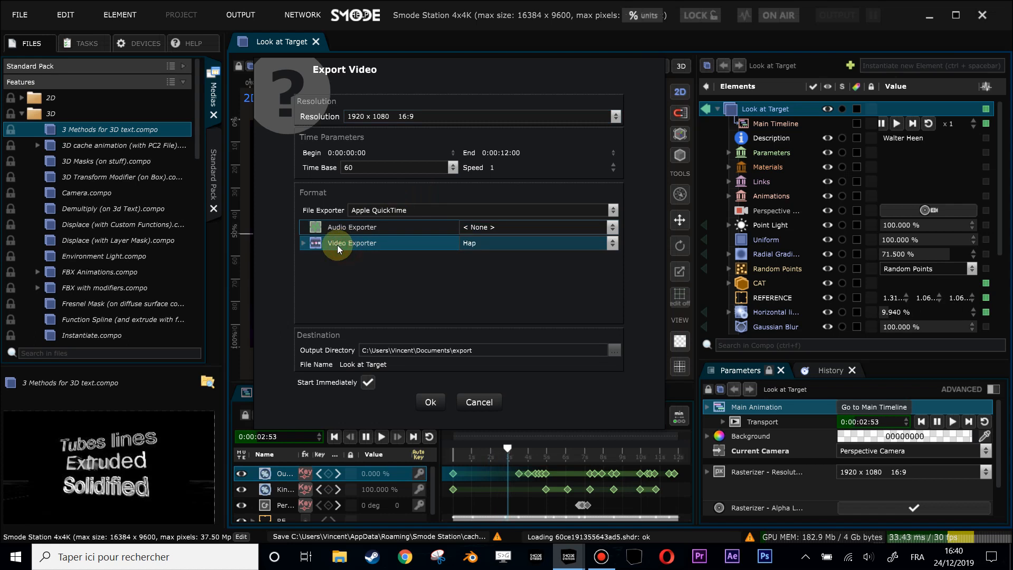
# Review the video codec choices and set the export's file exporter to Image Sequence.
pyautogui.click(495, 245)
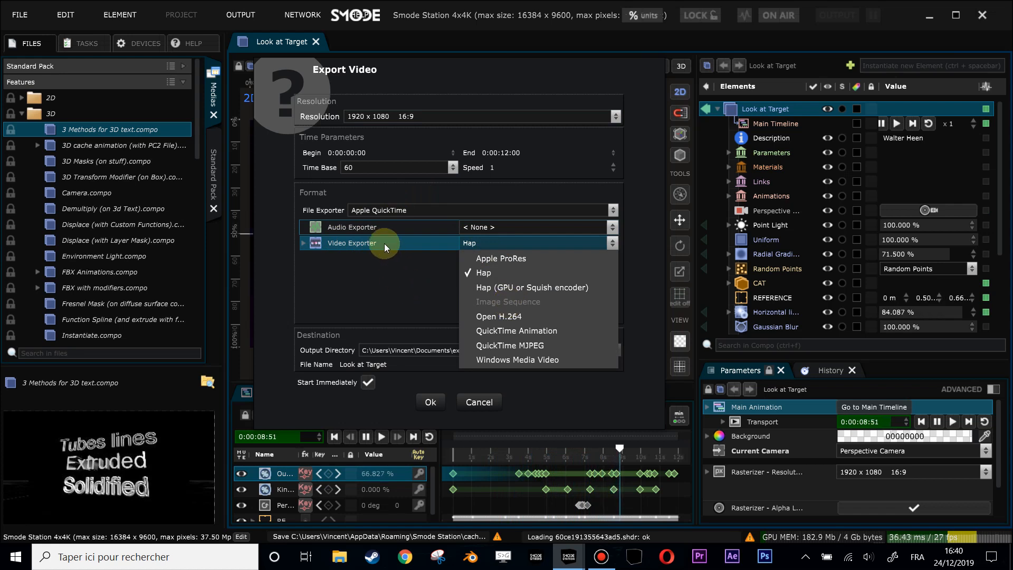
pyautogui.click(318, 213)
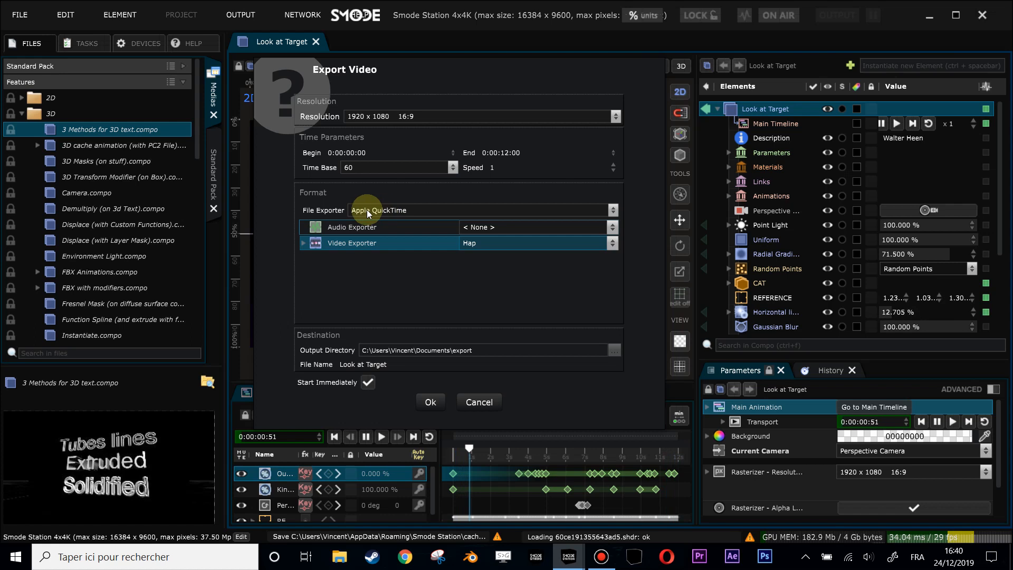
pyautogui.click(385, 211)
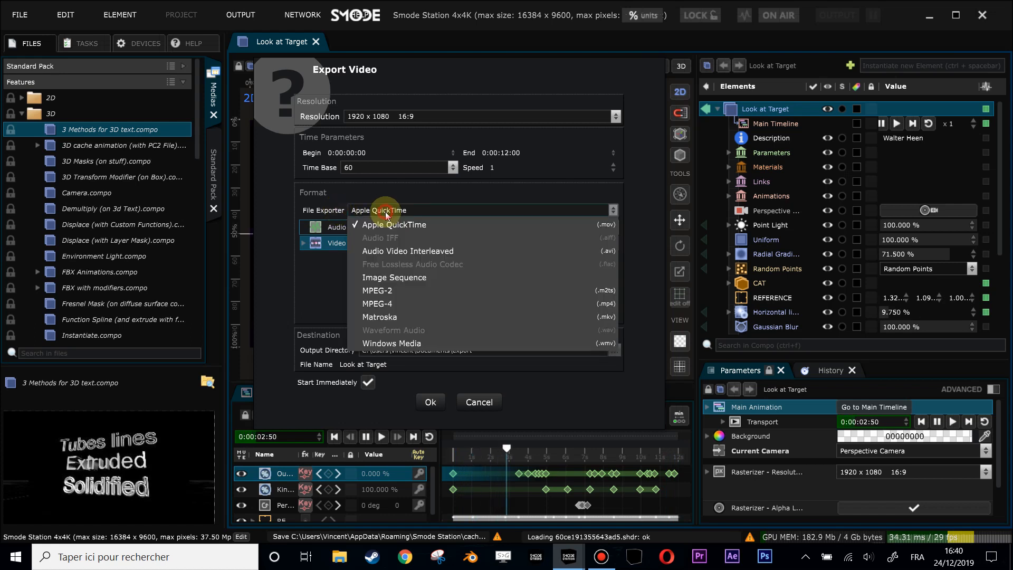
pyautogui.click(398, 275)
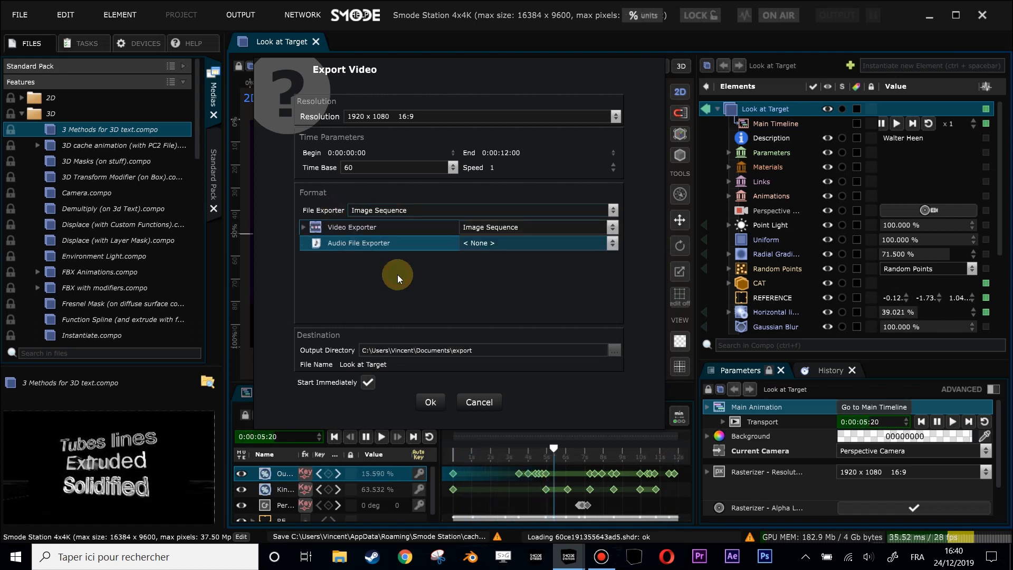
pyautogui.click(378, 227)
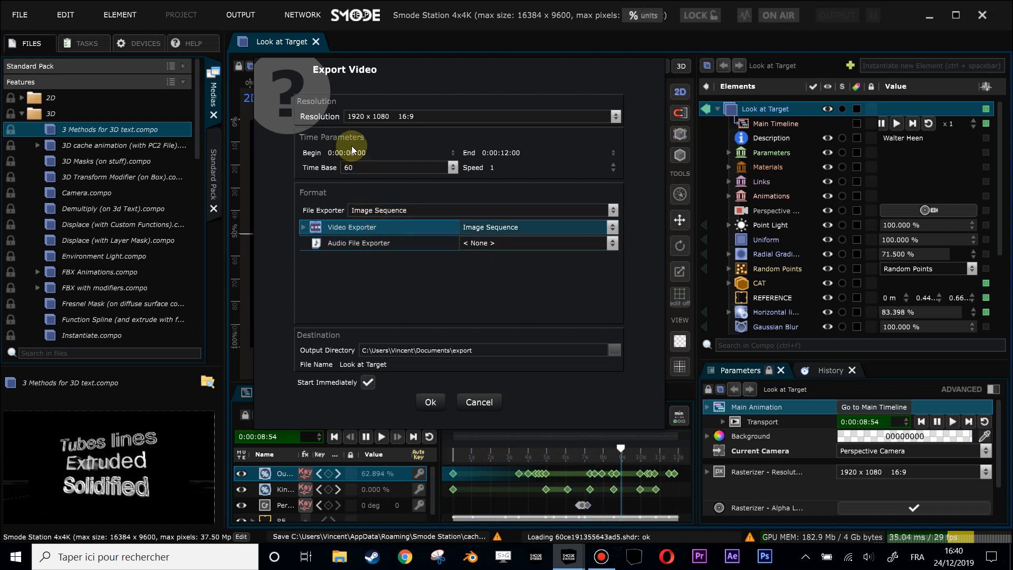
# Choose 1920 x 1080 as the export resolution and set the end time to 2 seconds.
pyautogui.click(391, 118)
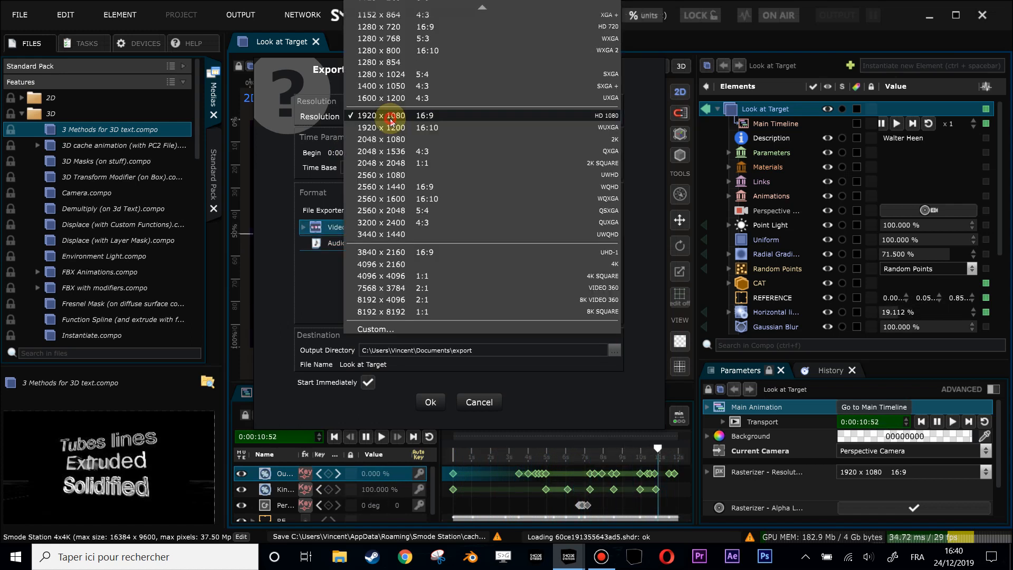
pyautogui.click(391, 121)
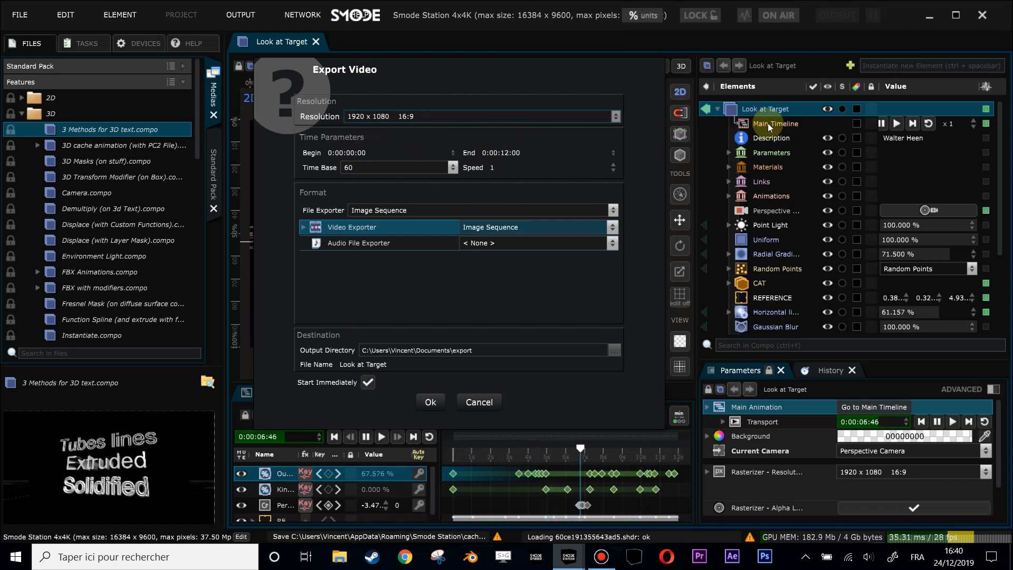
pyautogui.click(501, 153)
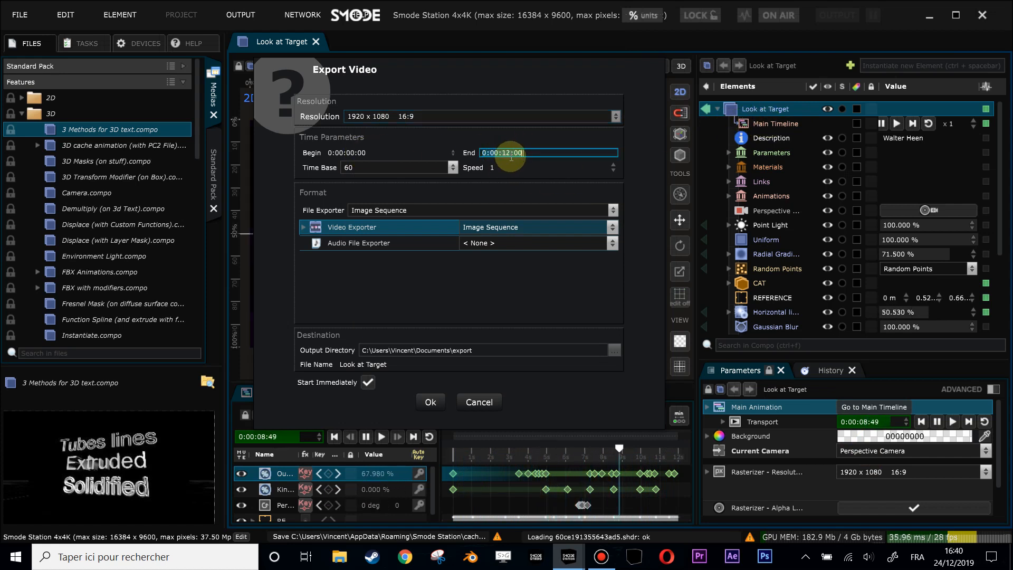
pyautogui.write('2.')
pyautogui.press('Return')
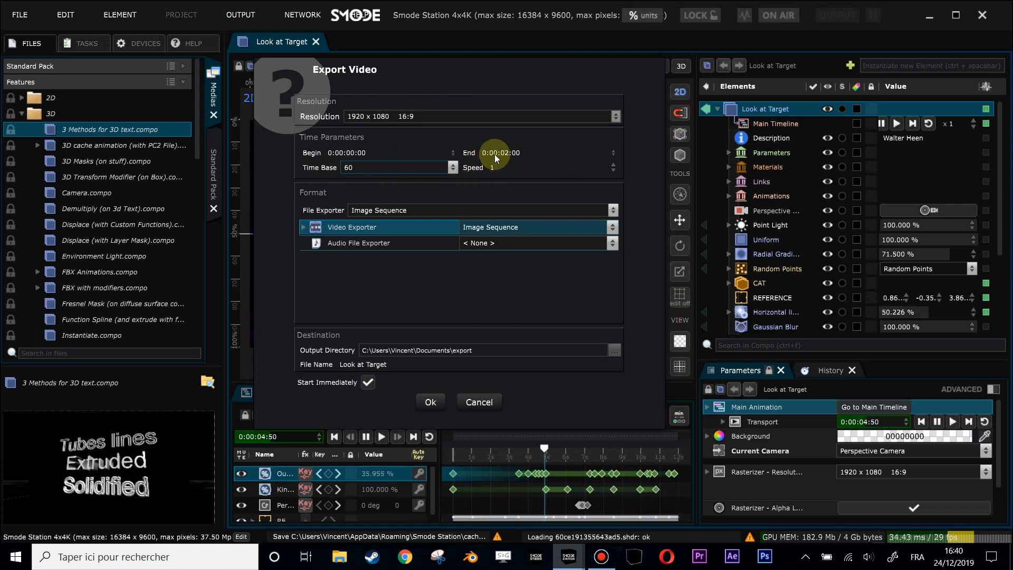
# Set the export's end time to 120 frames.
pyautogui.click(524, 154)
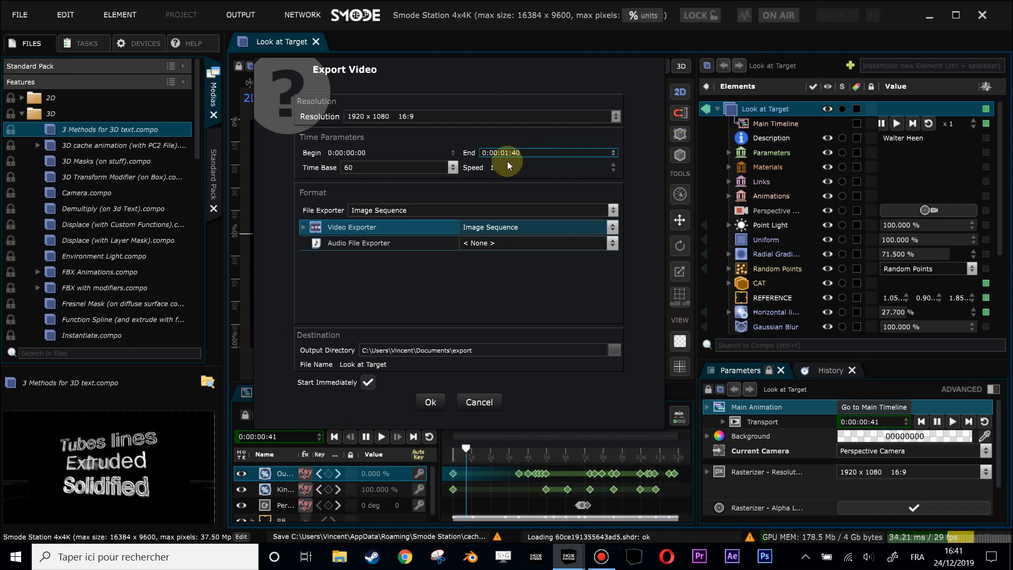
pyautogui.click(545, 153)
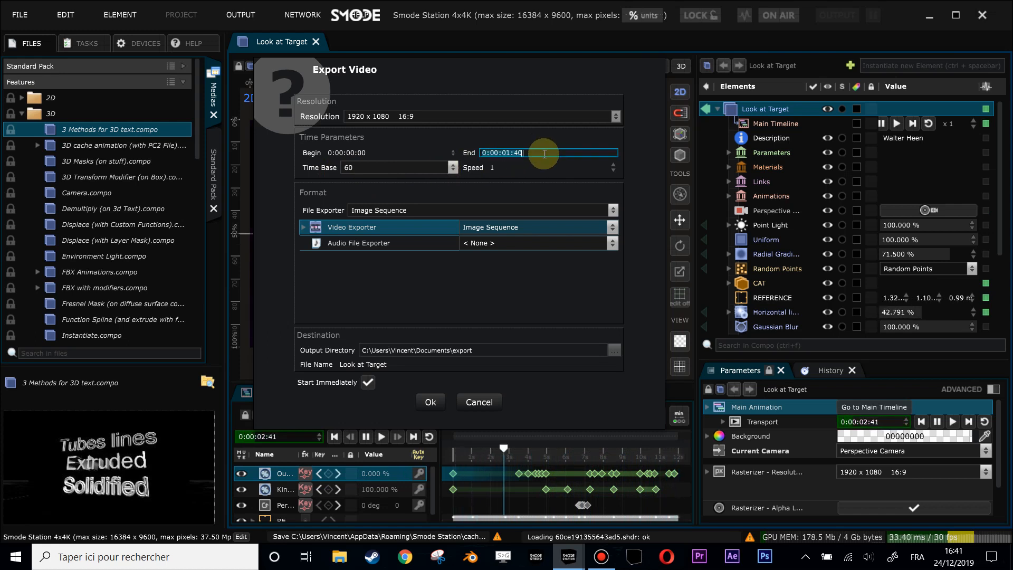
pyautogui.write('120')
pyautogui.press('Return')
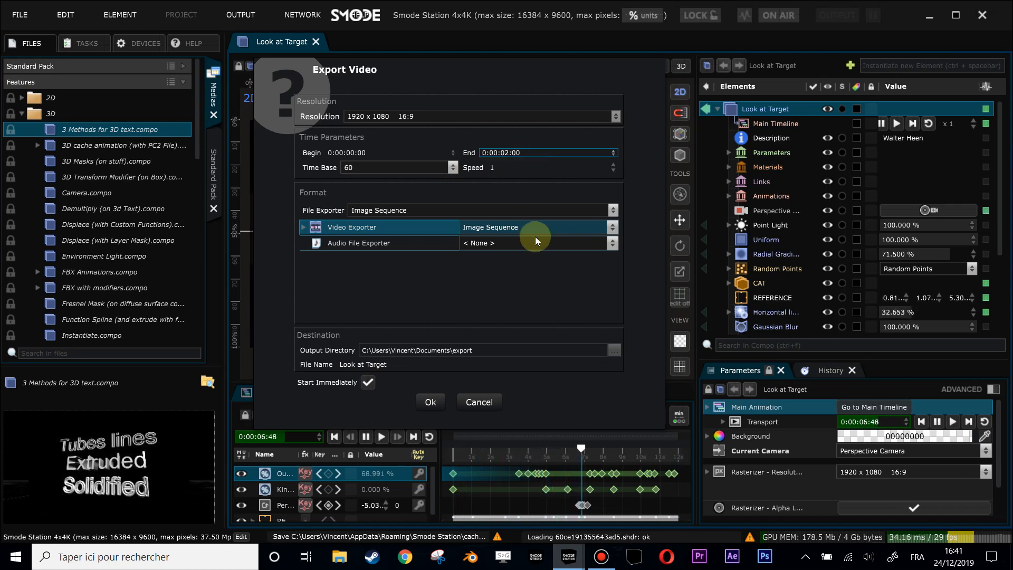
# Set the output directory to the desktop folder Export ta mere and start the image sequence export.
pyautogui.click(616, 349)
pyautogui.click(423, 289)
pyautogui.click(424, 279)
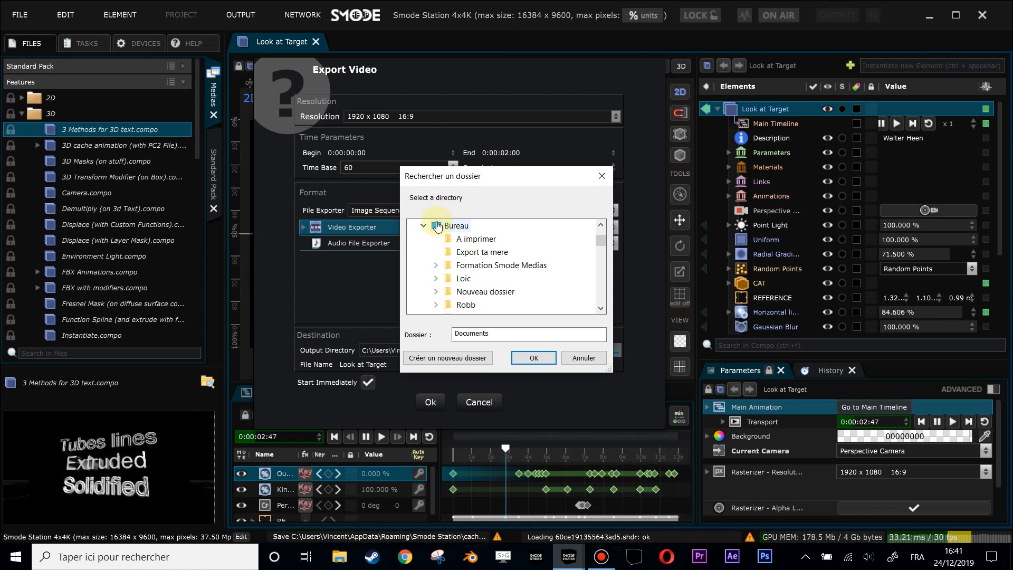
pyautogui.scroll(-1, 478, 269)
pyautogui.scroll(1, 482, 267)
pyautogui.click(495, 254)
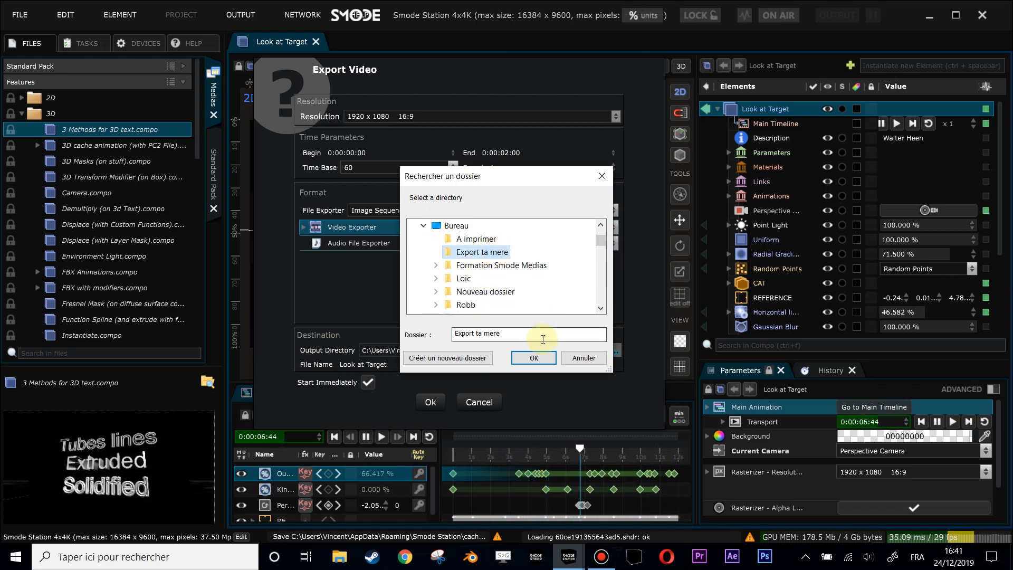
pyautogui.click(541, 355)
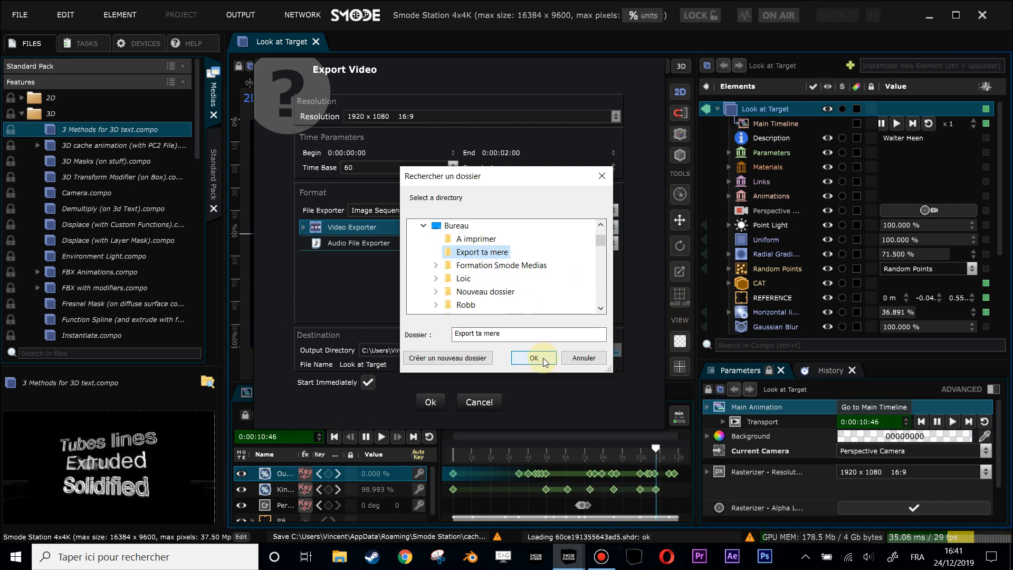
pyautogui.click(544, 360)
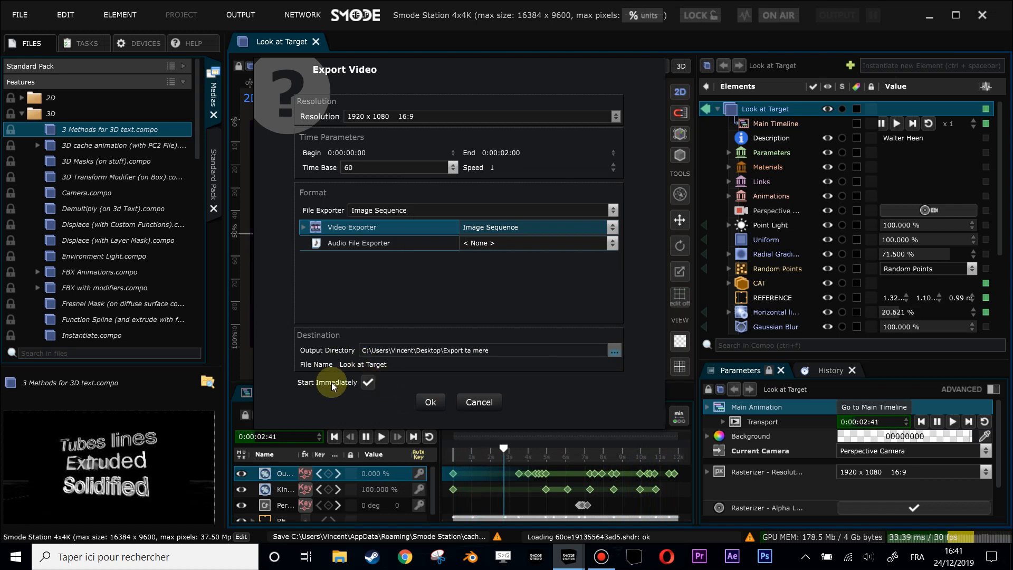
pyautogui.click(430, 403)
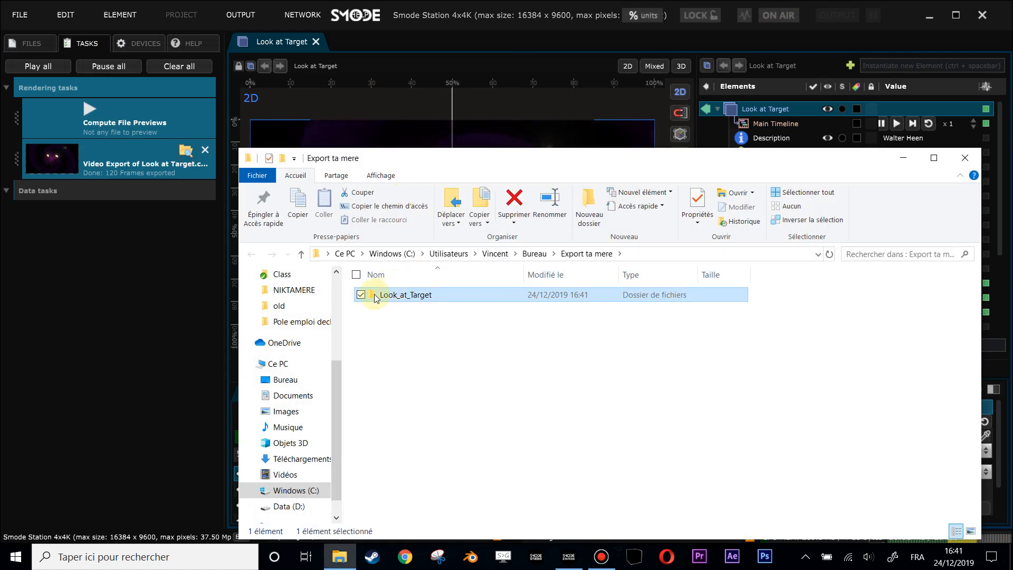
# Open the exported Look_at_Target folder, look through its image files and close the folder window.
pyautogui.doubleClick(370, 296)
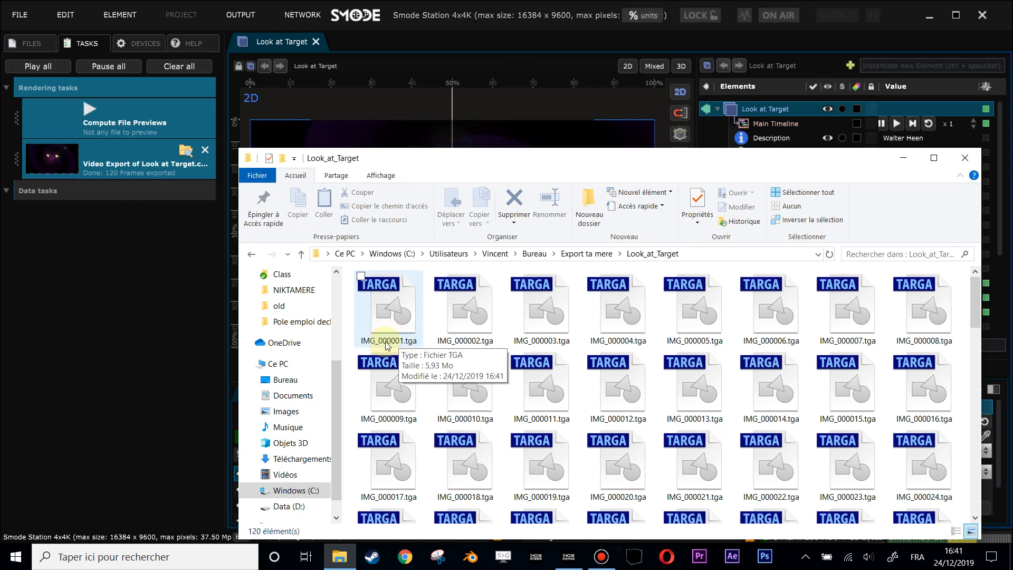
pyautogui.scroll(-2, 394, 448)
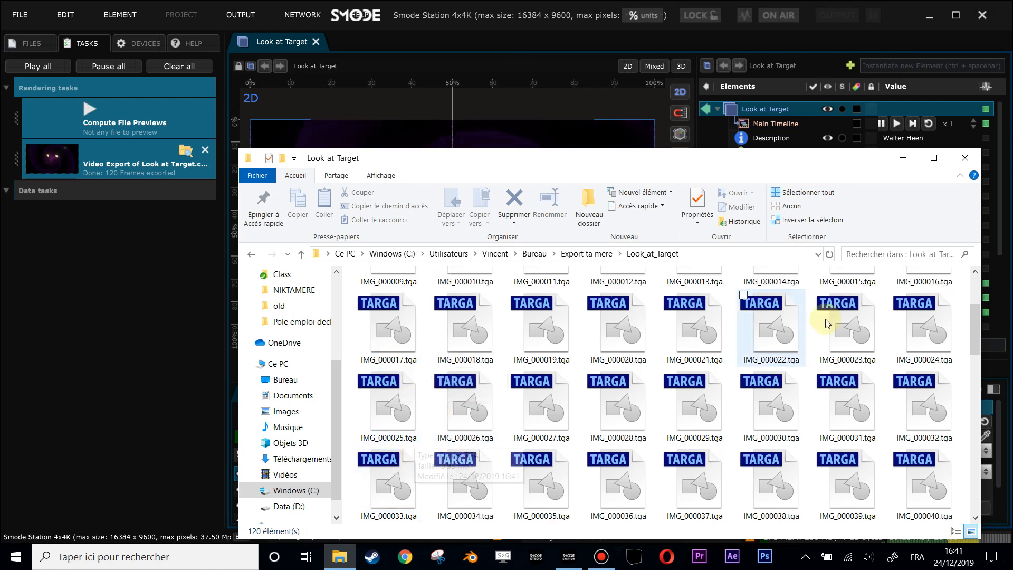
pyautogui.click(964, 158)
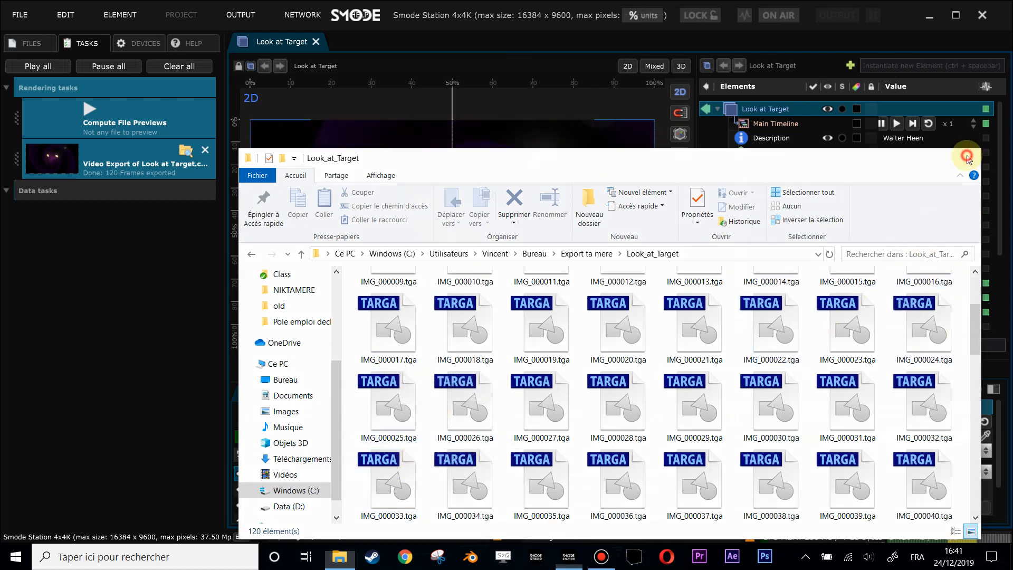
# Browse the pictures in the Images HD folder of SmodeTrainingMedias, enlarging the preview area.
pyautogui.click(32, 45)
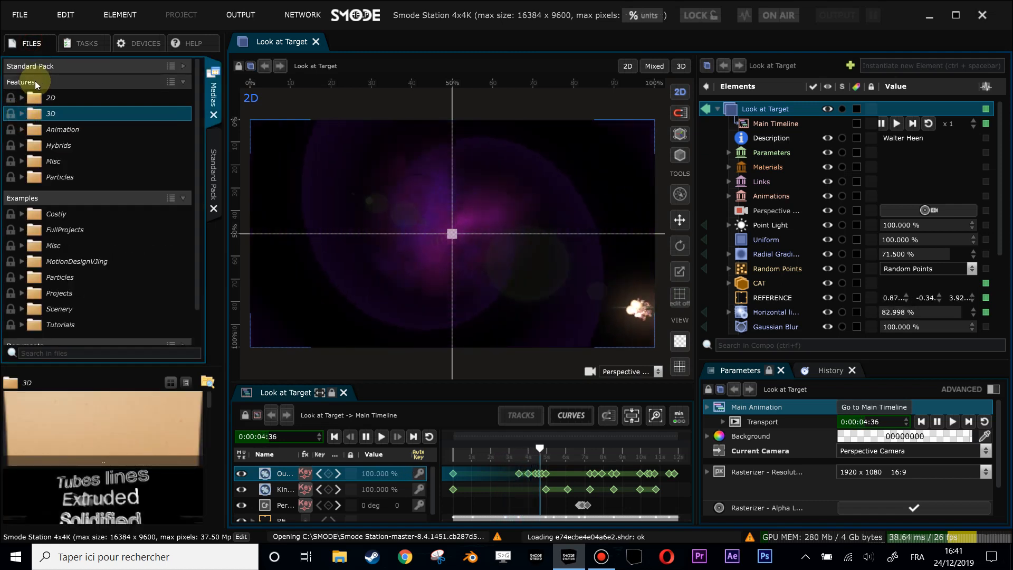
pyautogui.click(37, 82)
pyautogui.click(58, 97)
pyautogui.click(79, 150)
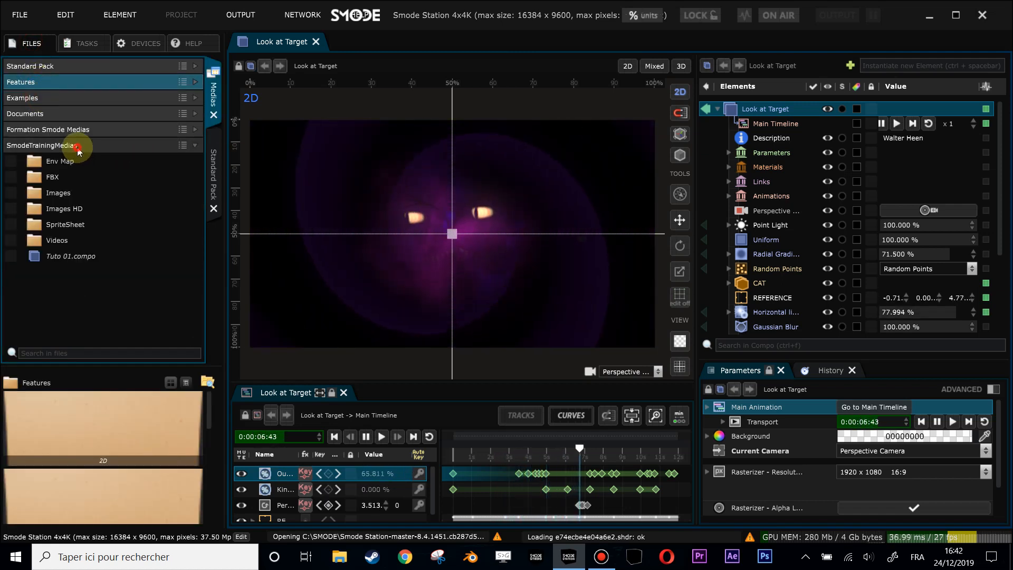
pyautogui.click(49, 207)
pyautogui.scroll(-10, 102, 494)
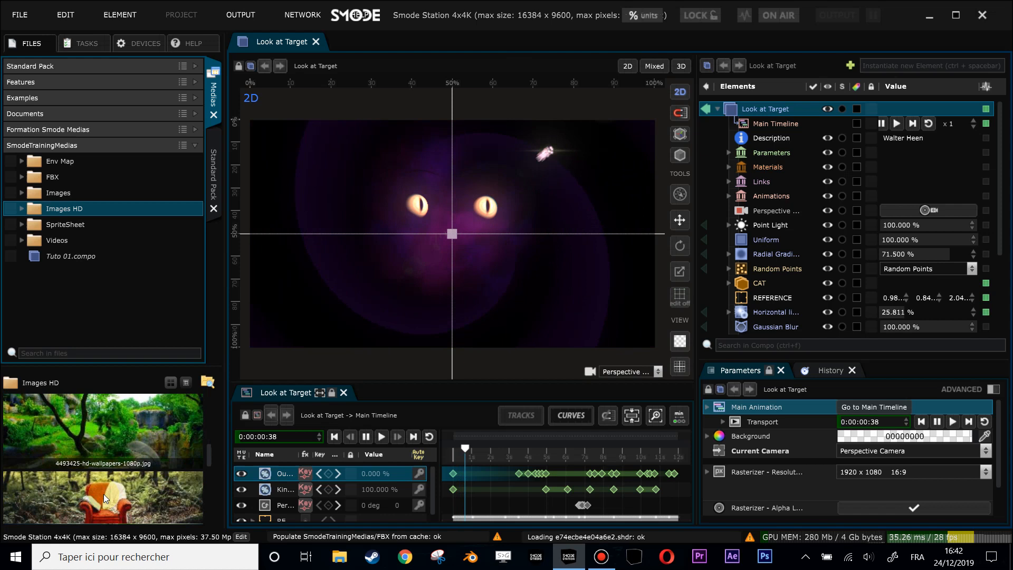
pyautogui.moveTo(131, 378); pyautogui.dragTo(127, 305)
pyautogui.scroll(5, 128, 379)
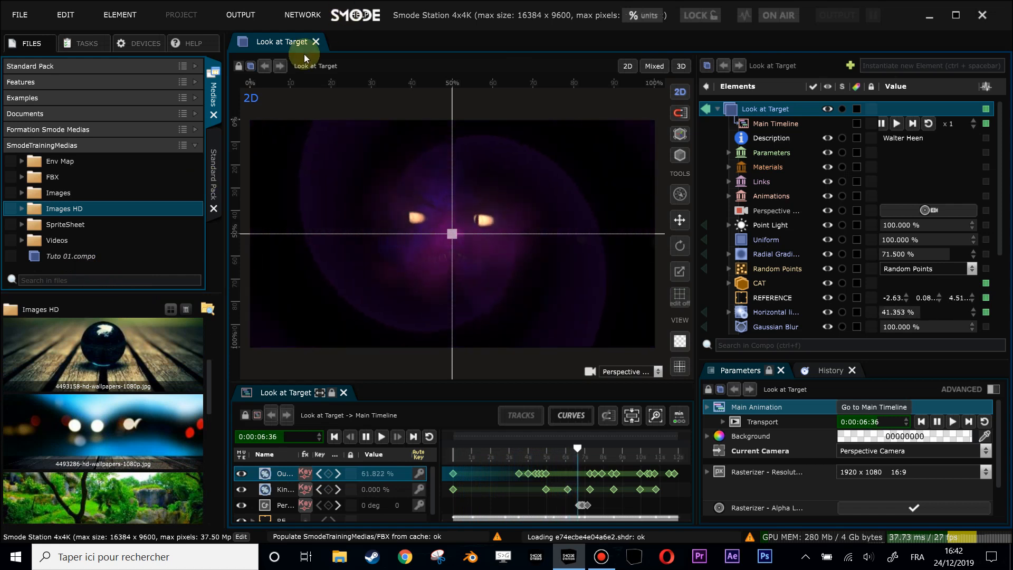
# Close the Look at Target composition and create a new empty composition.
pyautogui.click(316, 42)
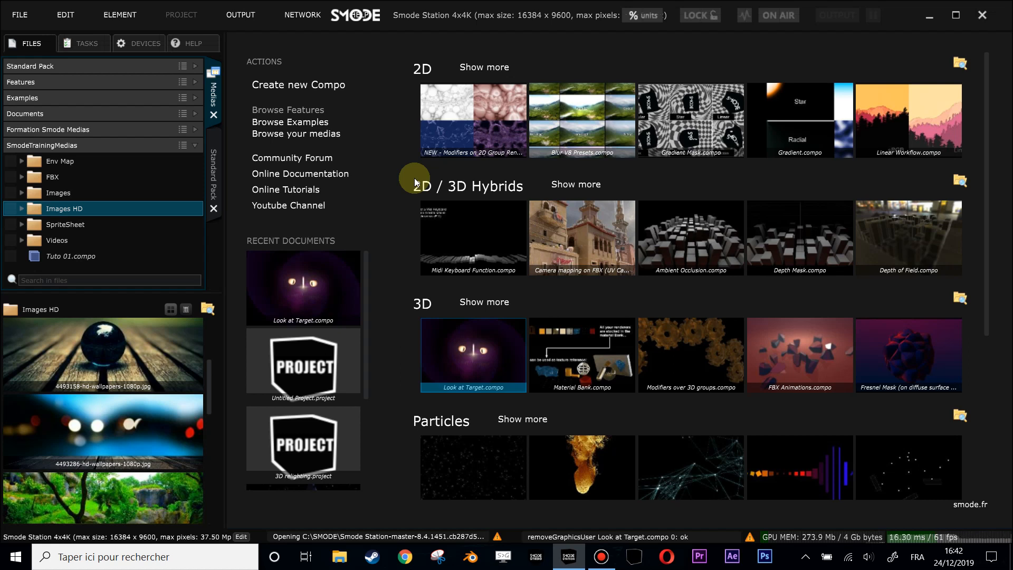
pyautogui.hotkey('ctrl', 'n')
pyautogui.click(490, 364)
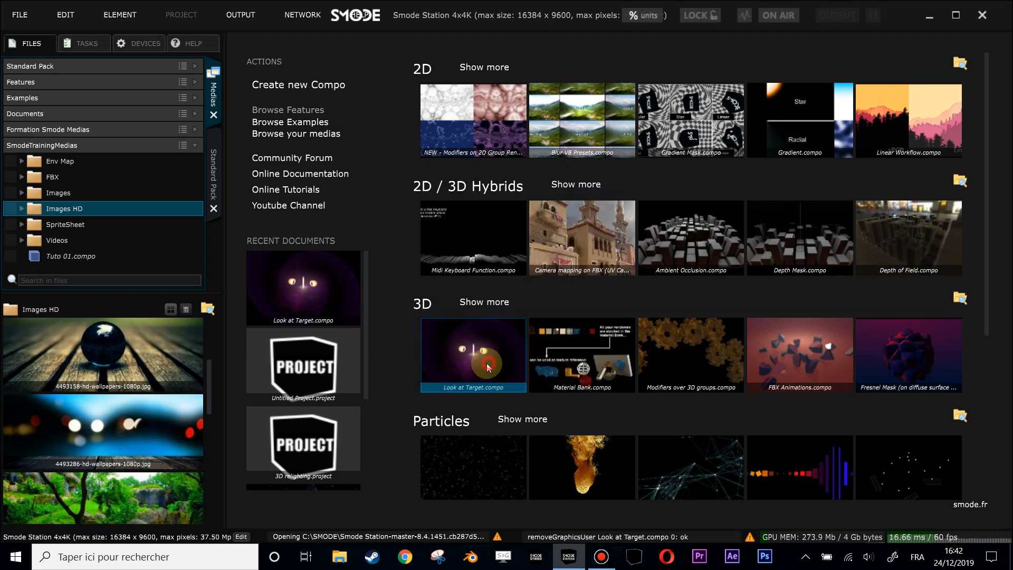
pyautogui.click(37, 147)
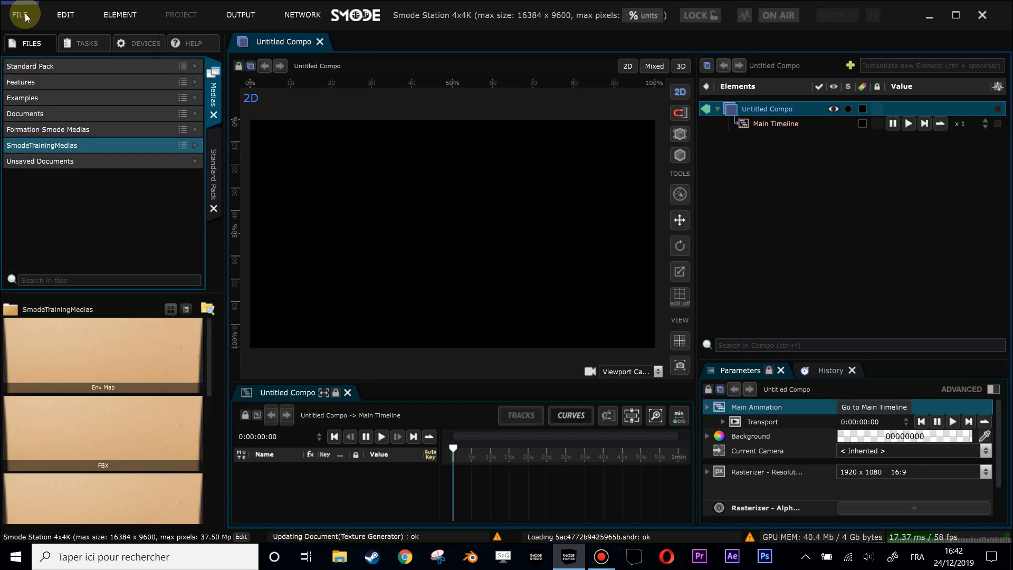
pyautogui.click(57, 146)
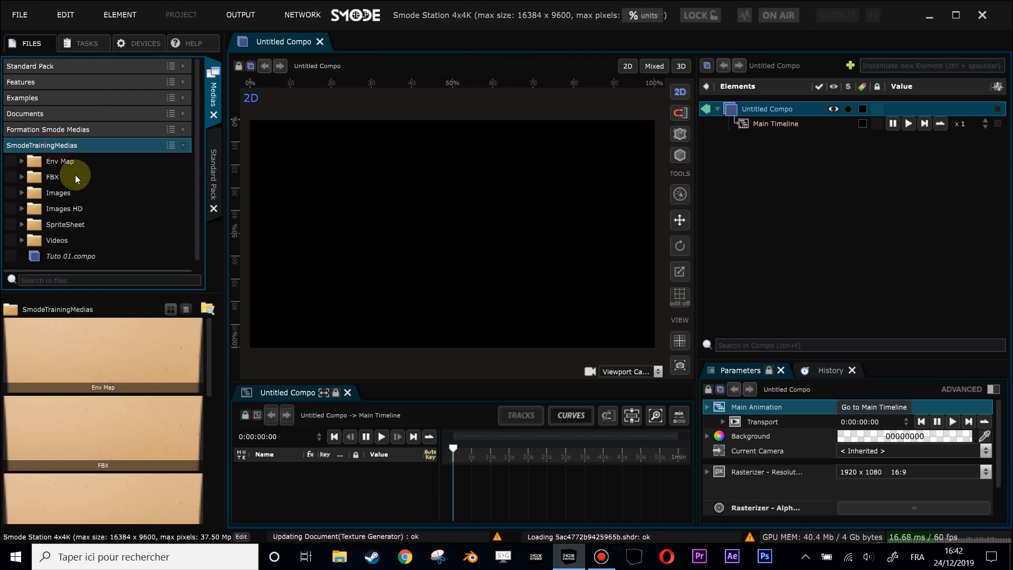
pyautogui.click(53, 194)
pyautogui.click(34, 147)
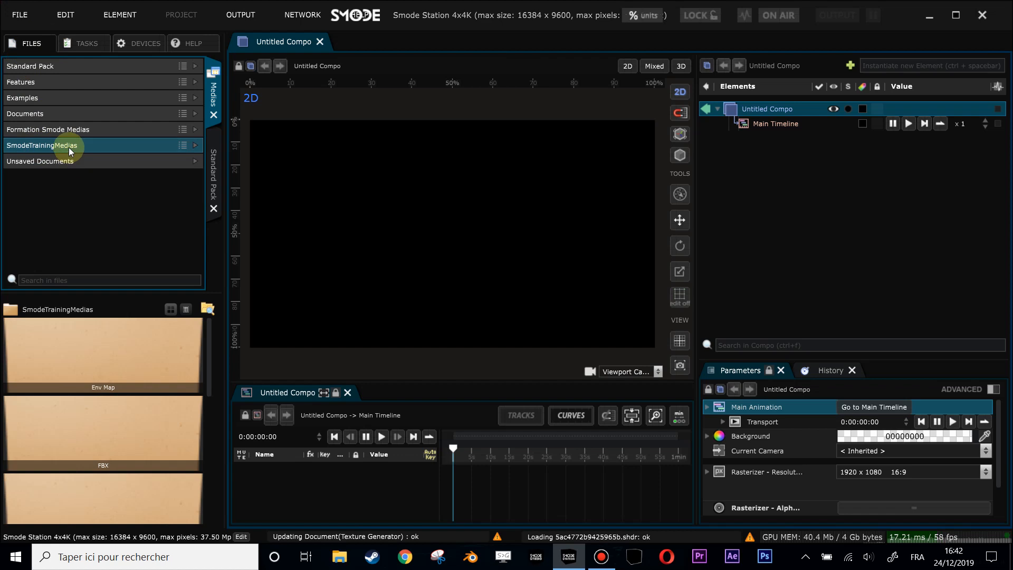
# Start an image sequence import from IMG_000001.tga in the desktop folder Export ta mere/Look_at_Target.
pyautogui.click(25, 18)
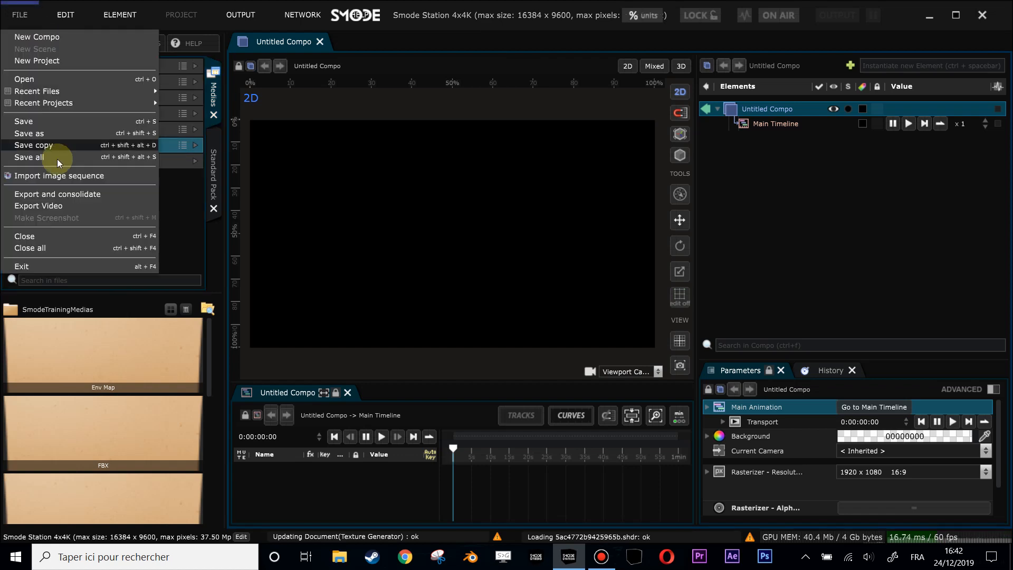
pyautogui.click(65, 180)
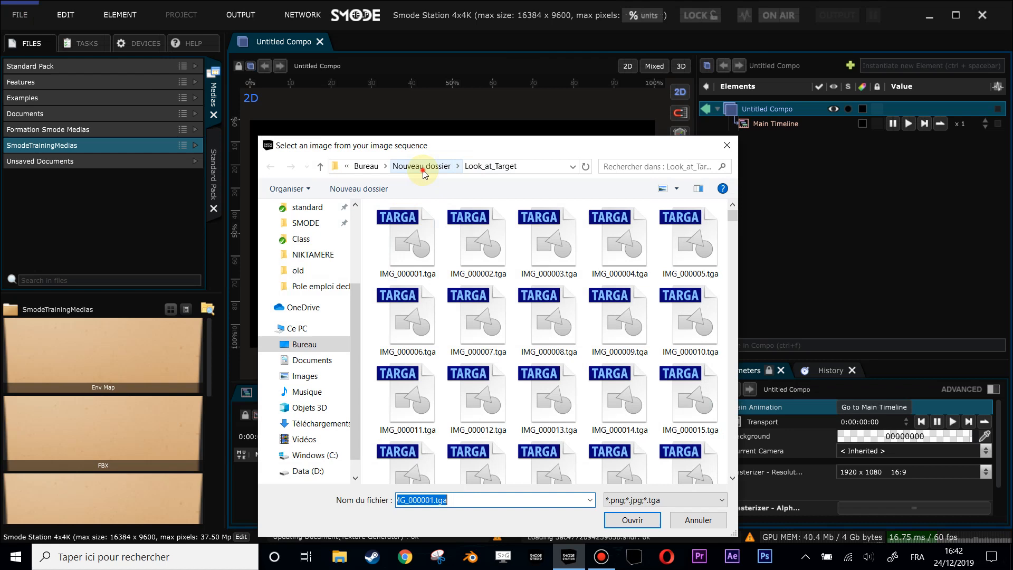
pyautogui.click(422, 167)
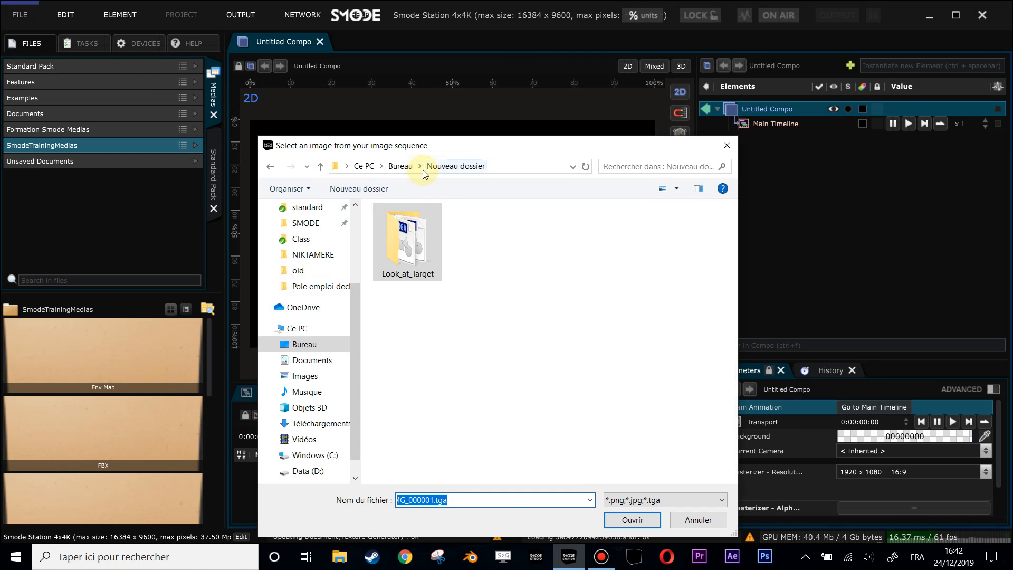
pyautogui.click(308, 329)
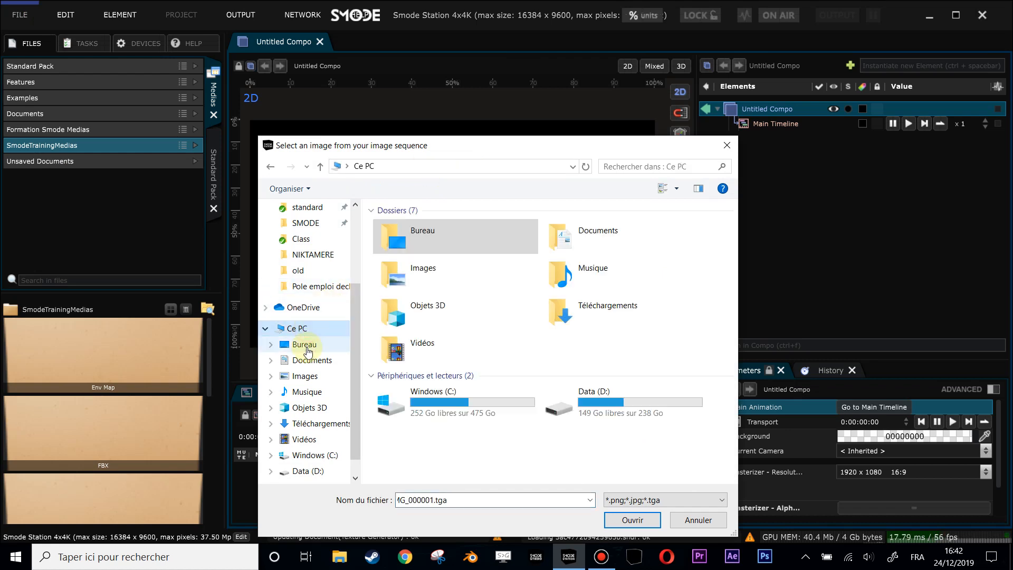
pyautogui.click(309, 350)
pyautogui.click(421, 244)
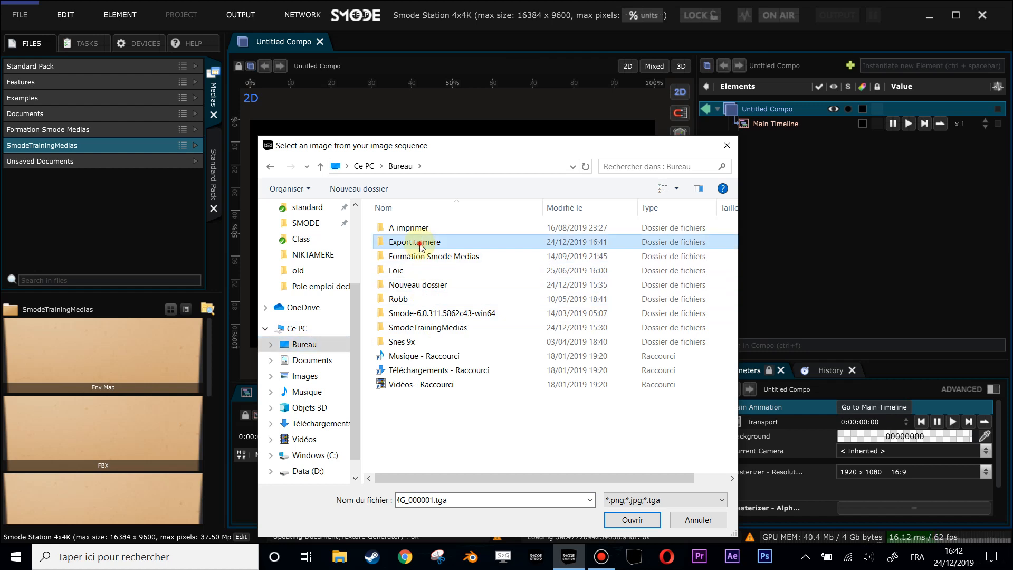
pyautogui.doubleClick(421, 244)
pyautogui.doubleClick(413, 227)
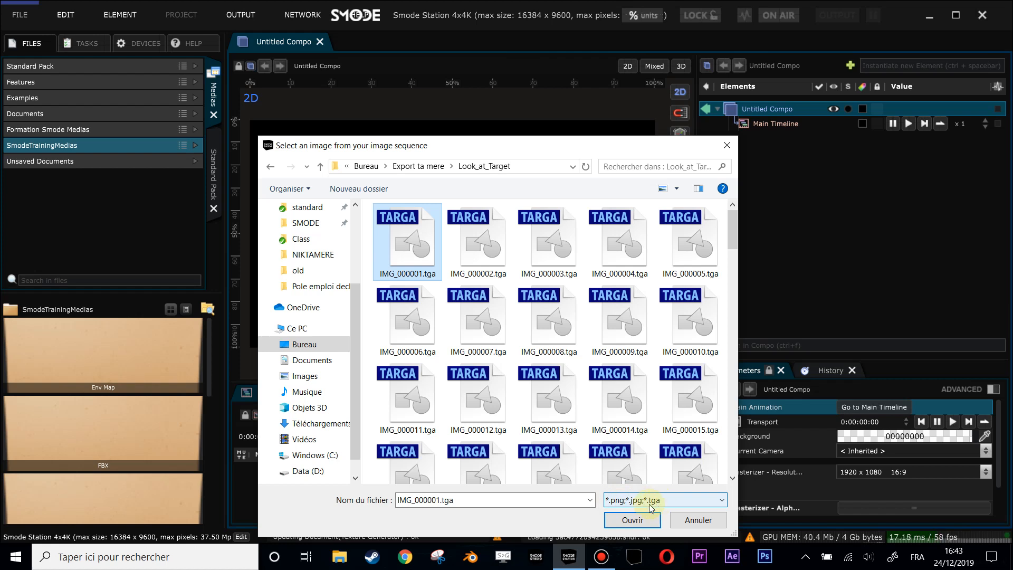
pyautogui.click(632, 520)
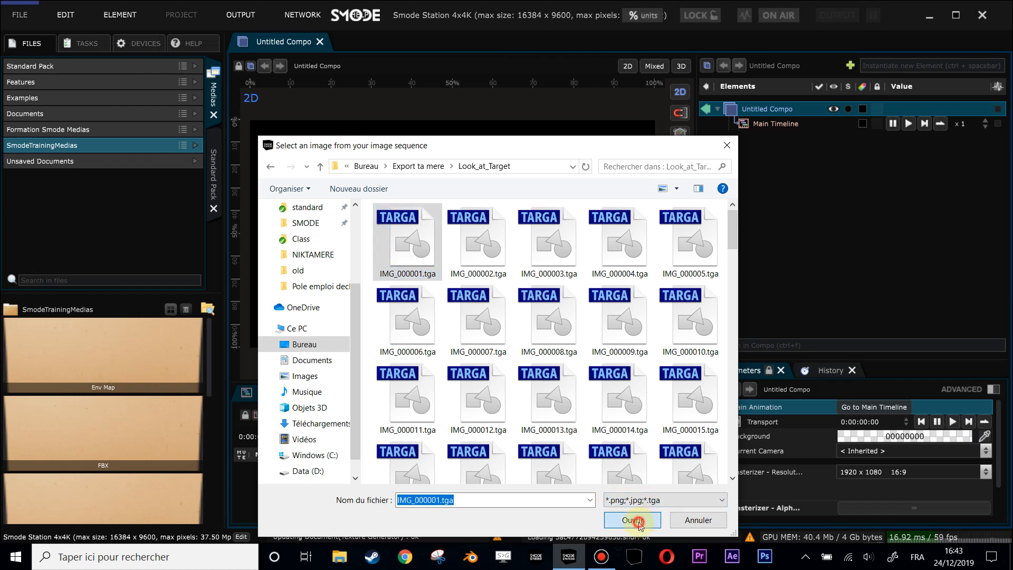
# Accept the image sequence import settings and output the HAP file as look at target in SmodeTrainingMedias/Videos/HAP.
pyautogui.moveTo(523, 204); pyautogui.dragTo(505, 157)
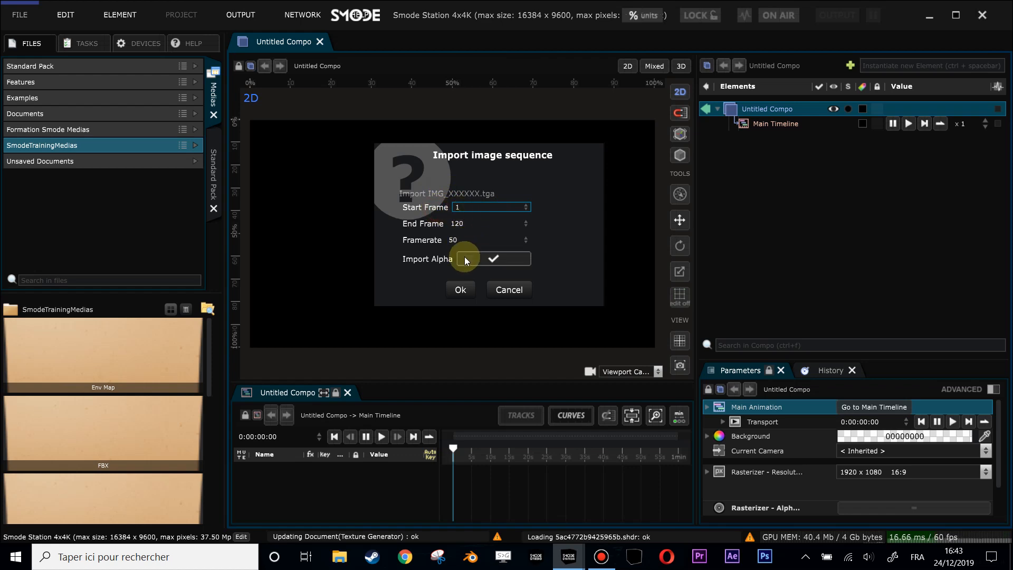
pyautogui.click(461, 290)
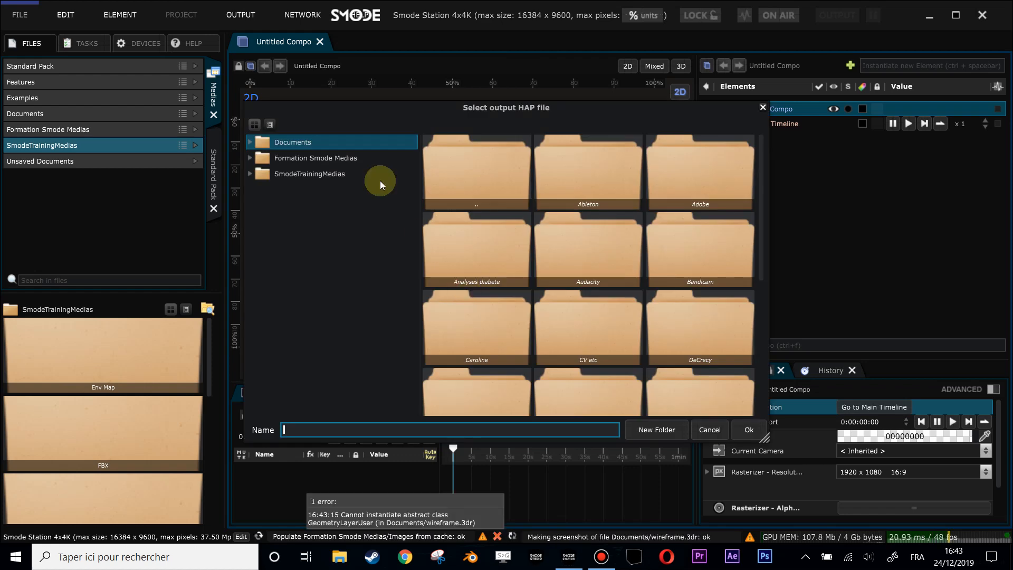
pyautogui.moveTo(357, 110); pyautogui.dragTo(358, 85)
pyautogui.click(253, 149)
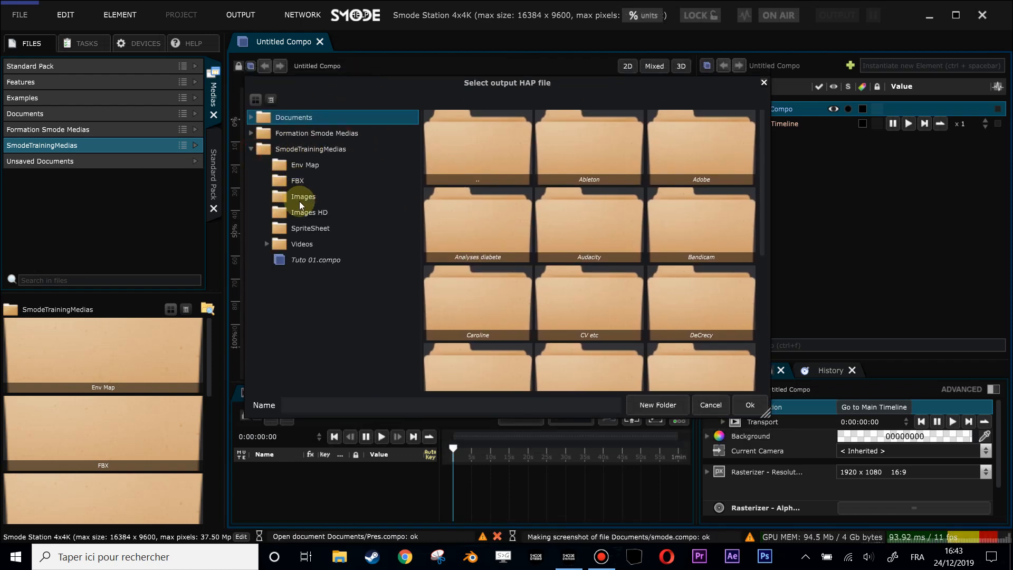
pyautogui.click(266, 244)
pyautogui.click(303, 261)
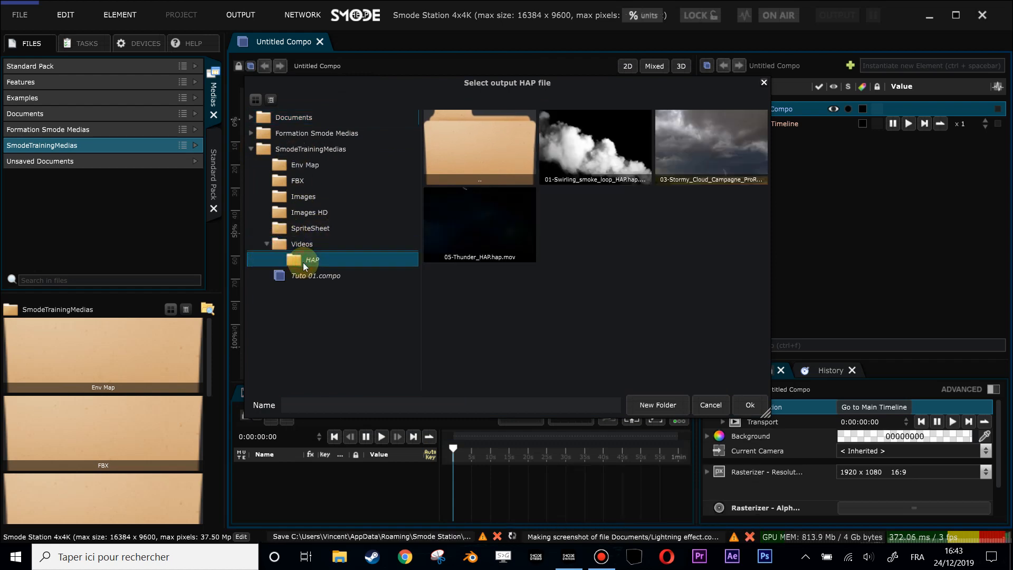
pyautogui.click(560, 406)
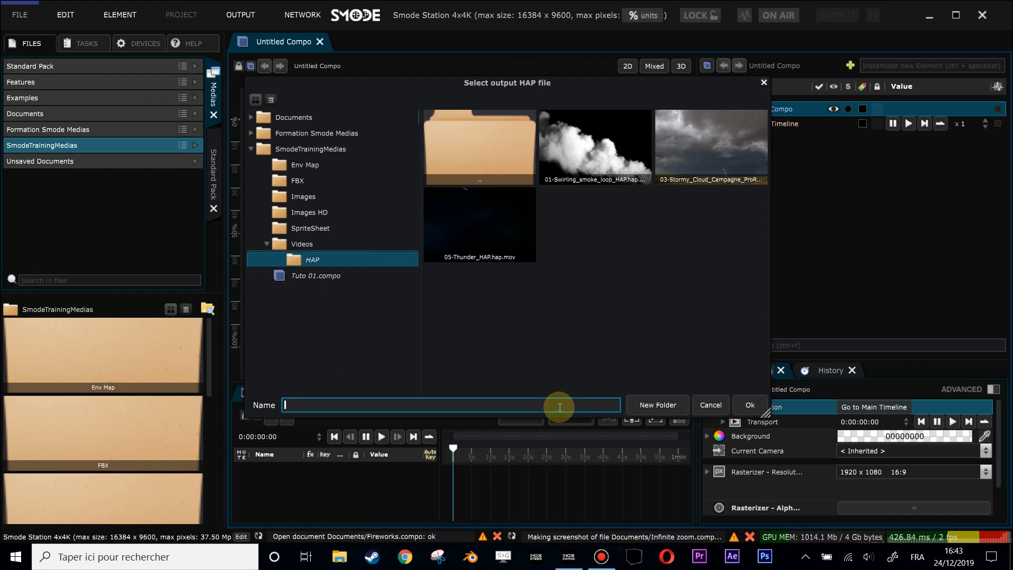
pyautogui.write('look at targe')
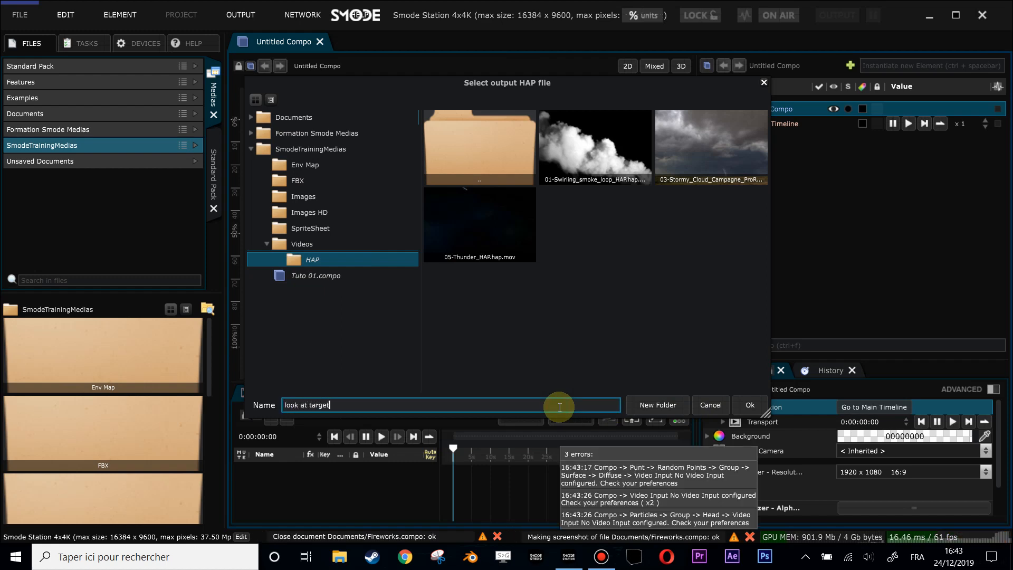
pyautogui.write('t')
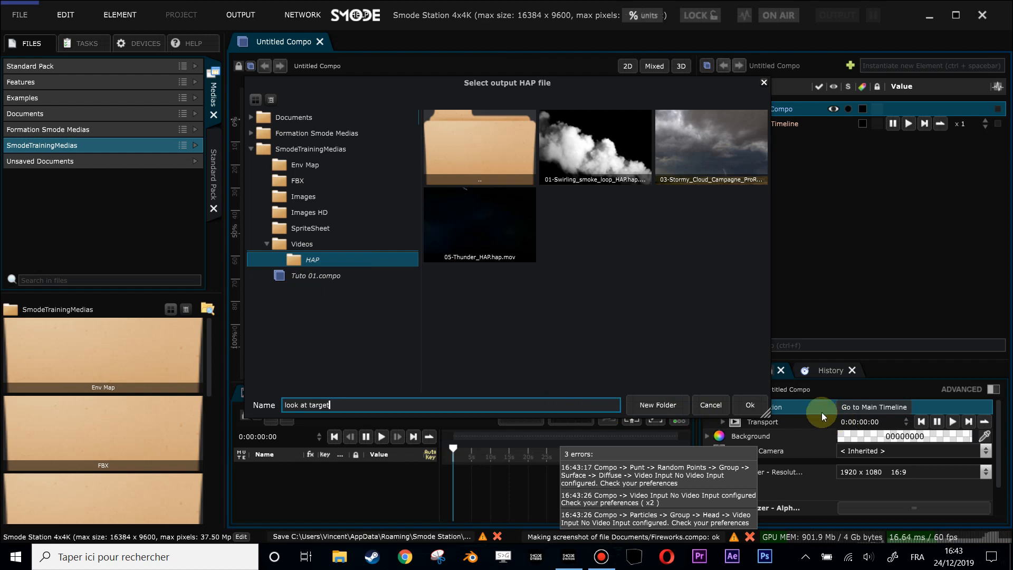
pyautogui.click(749, 402)
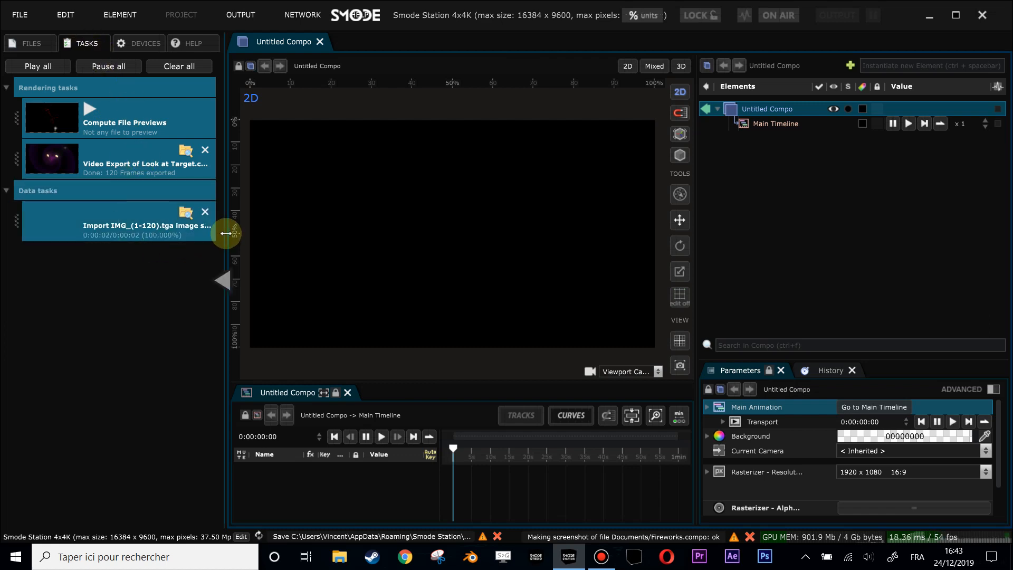
# Widen the side panel and open the Videos/HAP folder of SmodeTrainingMedias in the file browser.
pyautogui.moveTo(226, 233); pyautogui.dragTo(295, 237)
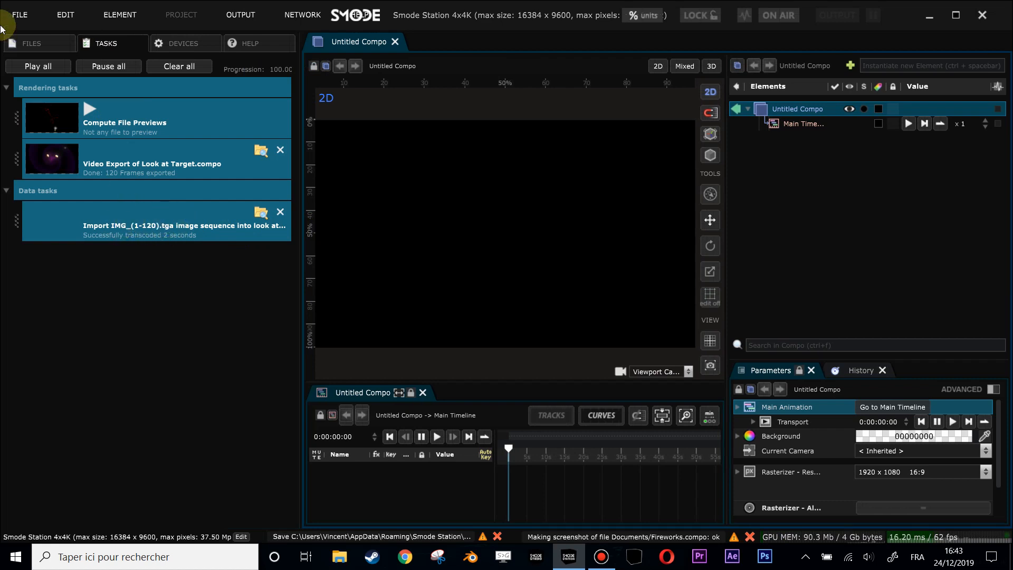
pyautogui.click(28, 47)
pyautogui.click(47, 162)
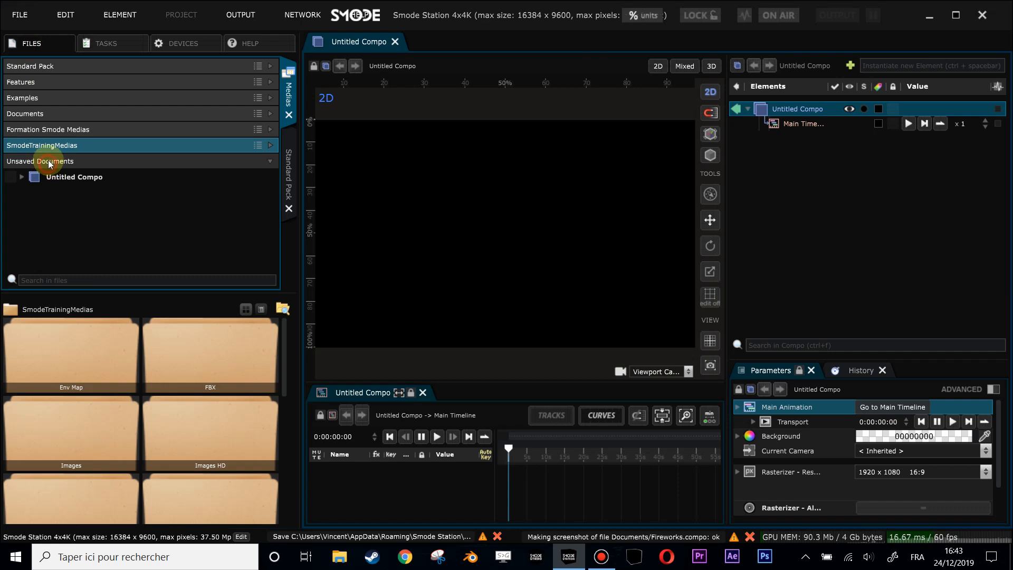
pyautogui.click(55, 146)
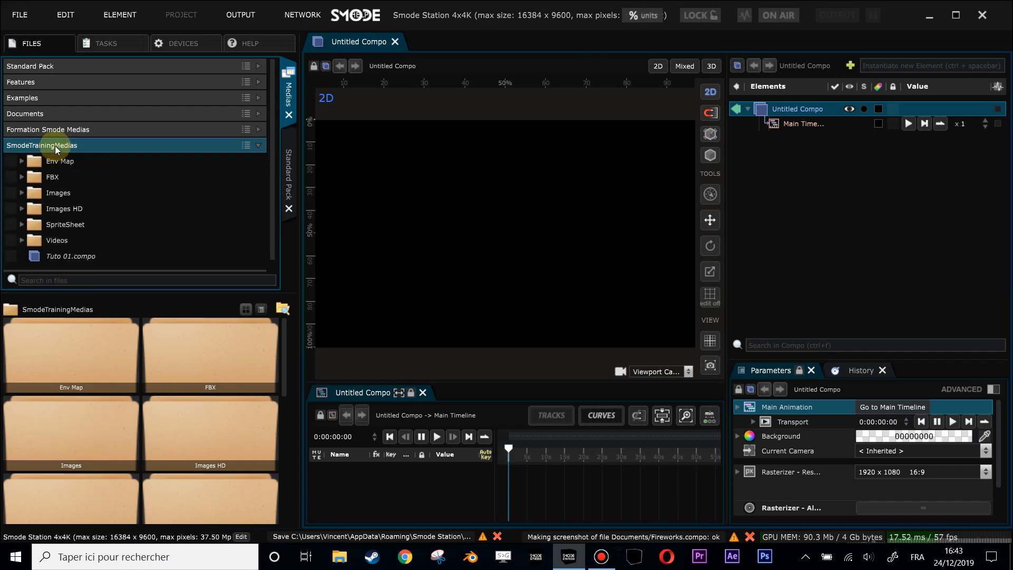
pyautogui.click(22, 241)
pyautogui.click(37, 187)
pyautogui.click(62, 186)
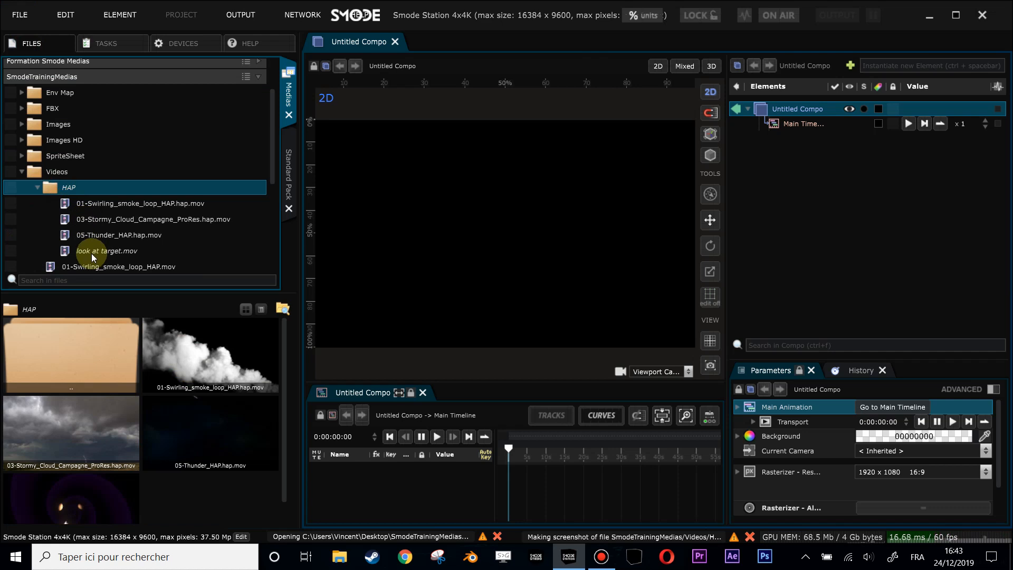
# Select look at target.mov and enlarge the preview area to examine its codec, resolution and length.
pyautogui.scroll(-1, 86, 225)
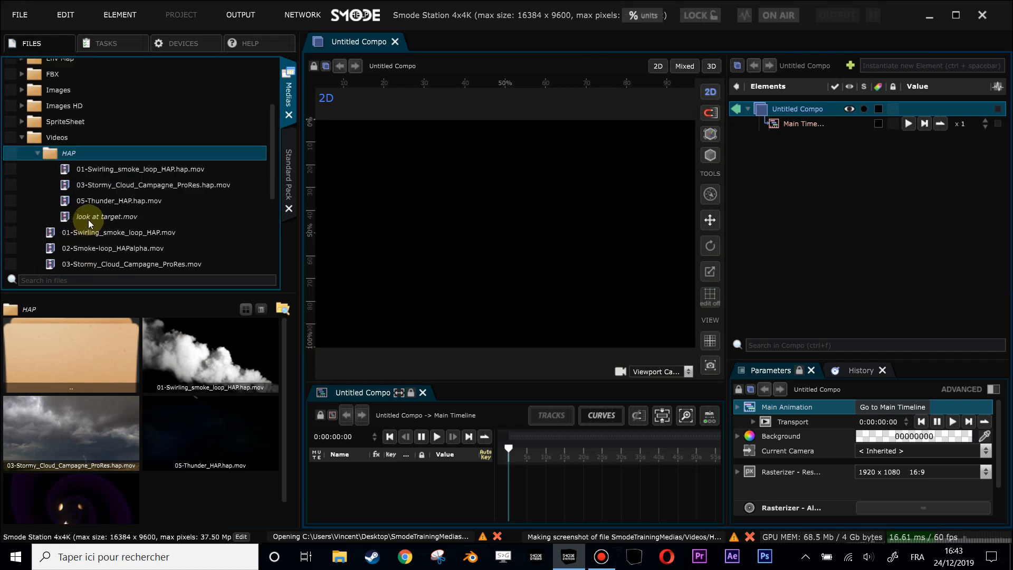
pyautogui.click(89, 217)
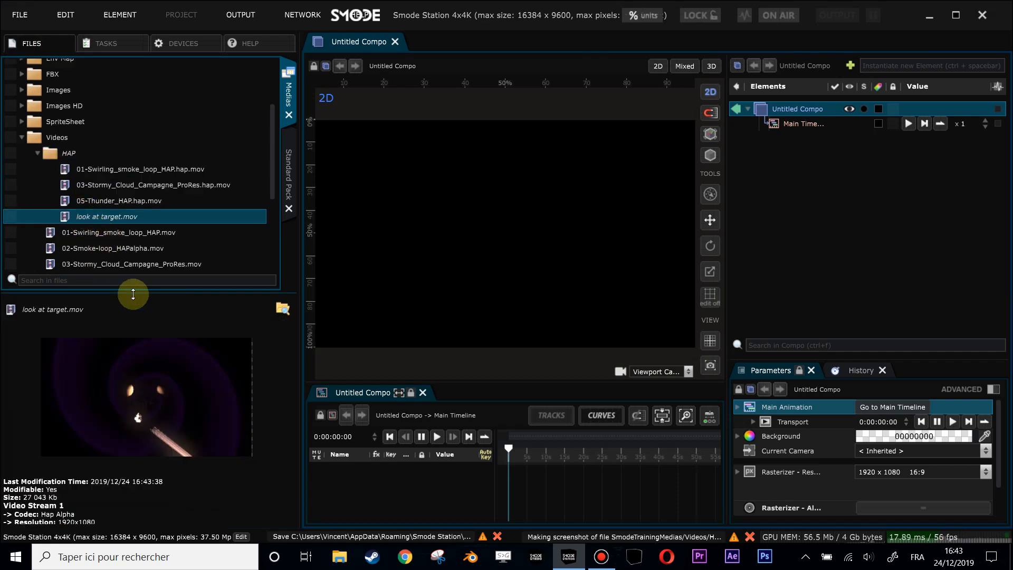
pyautogui.moveTo(133, 294); pyautogui.dragTo(130, 238)
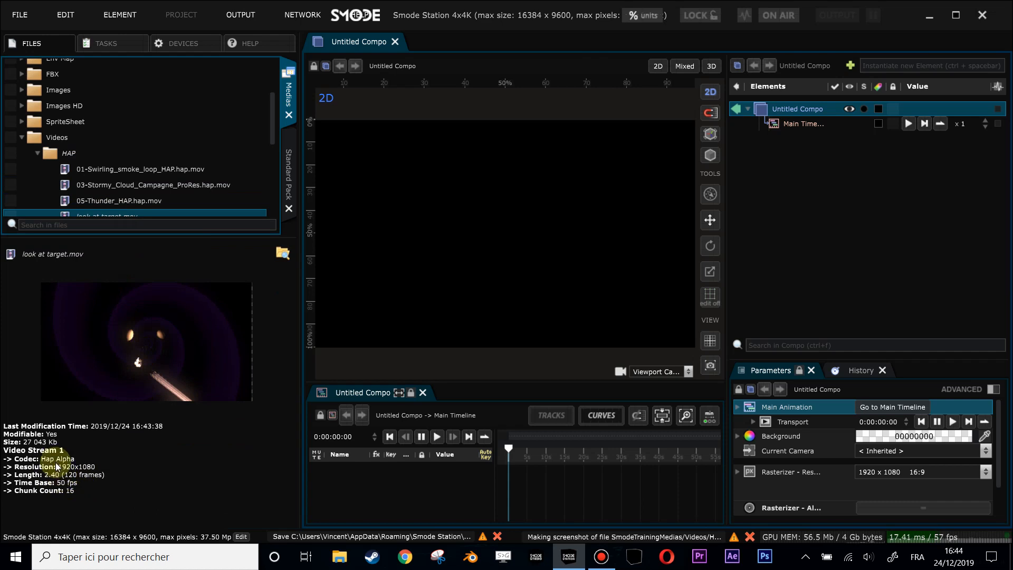
# Add look at target.mov as a layer in the untitled composition and play it standalone, fitting the frame in the viewport.
pyautogui.scroll(-2, 74, 185)
pyautogui.moveTo(71, 184); pyautogui.dragTo(798, 172)
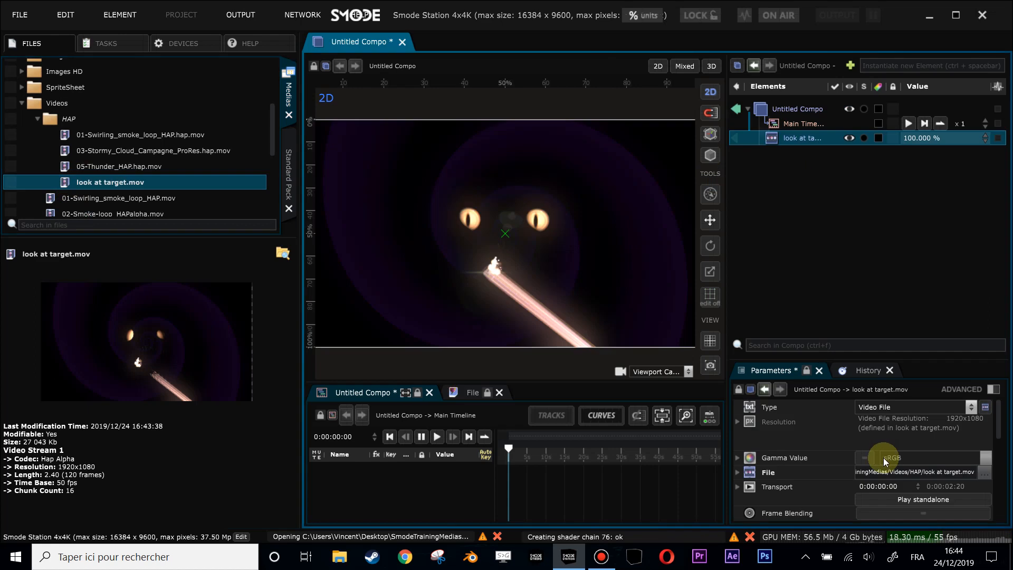
pyautogui.click(924, 496)
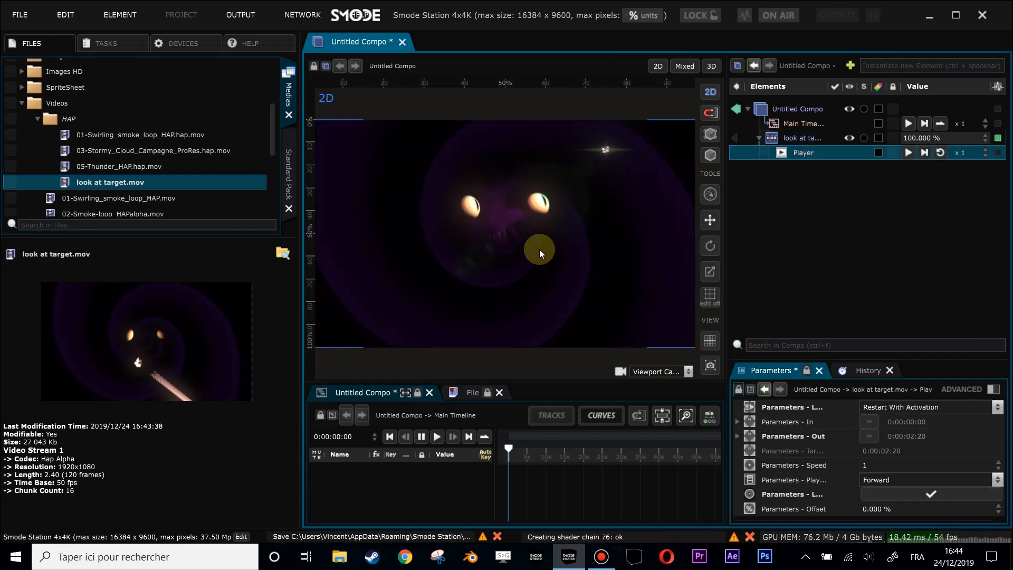
pyautogui.press('f')
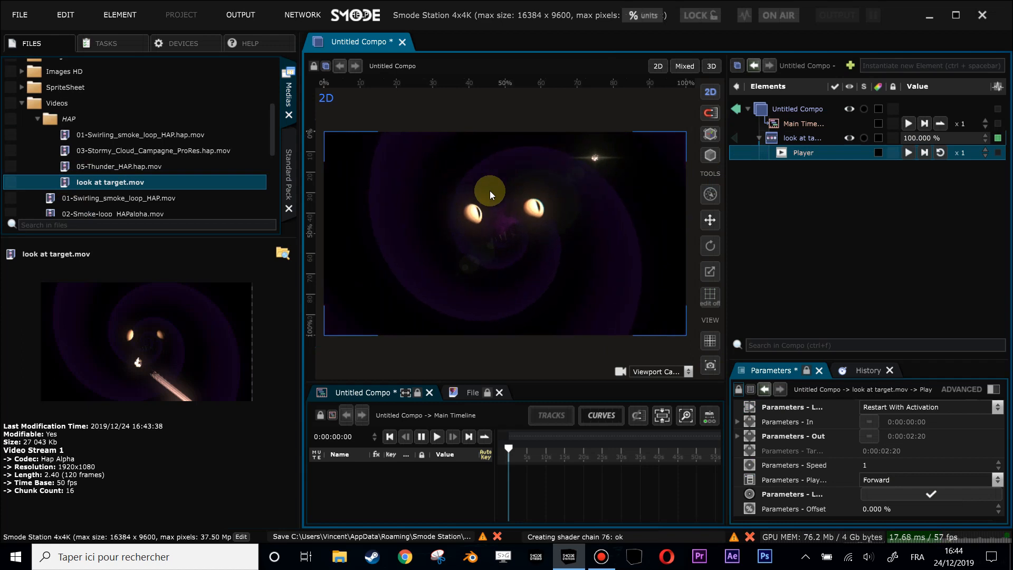